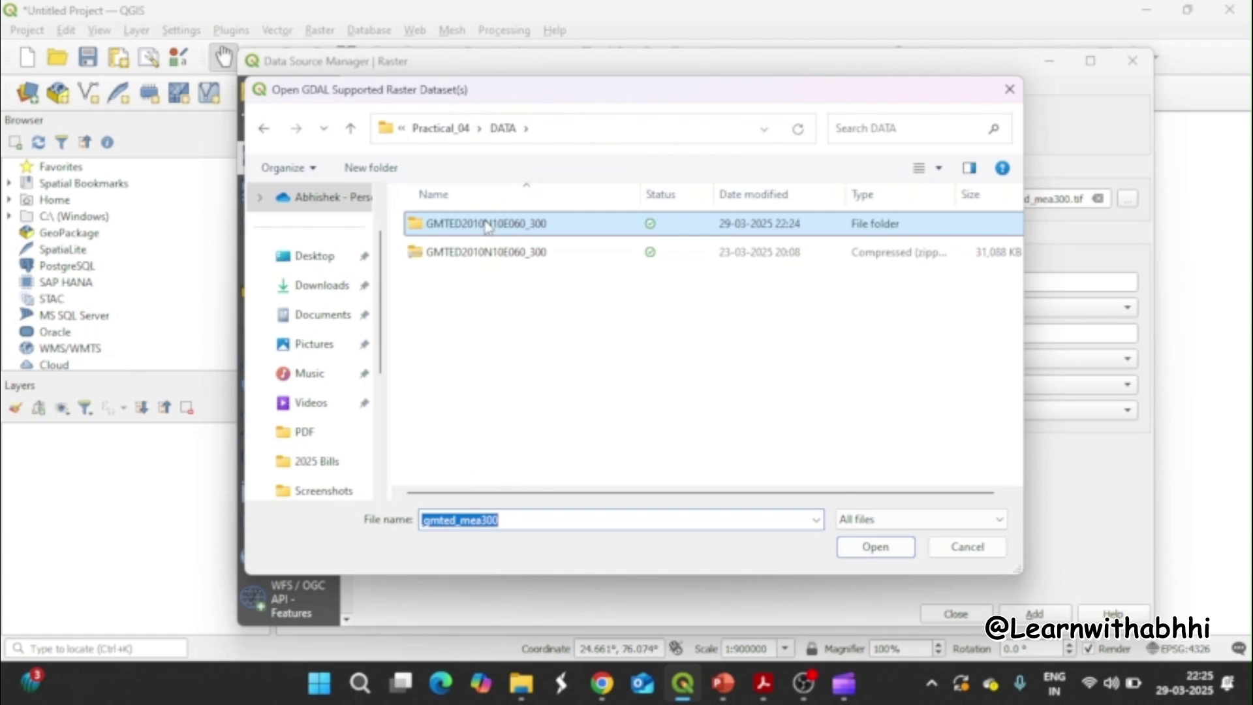
# Add the raster 10n060e_20101117_gmted_mea300.tif from the GMTED2010N10E060_300 folder to the project
pyautogui.doubleClick(486, 225)
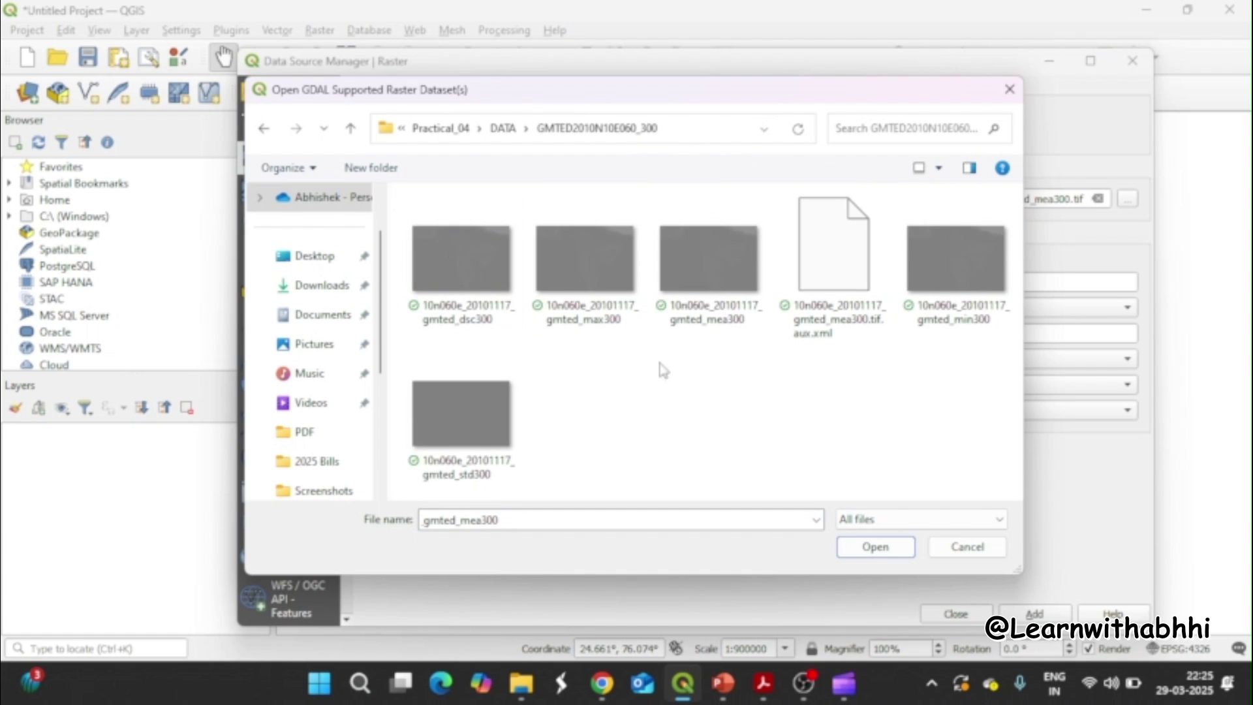
pyautogui.doubleClick(732, 336)
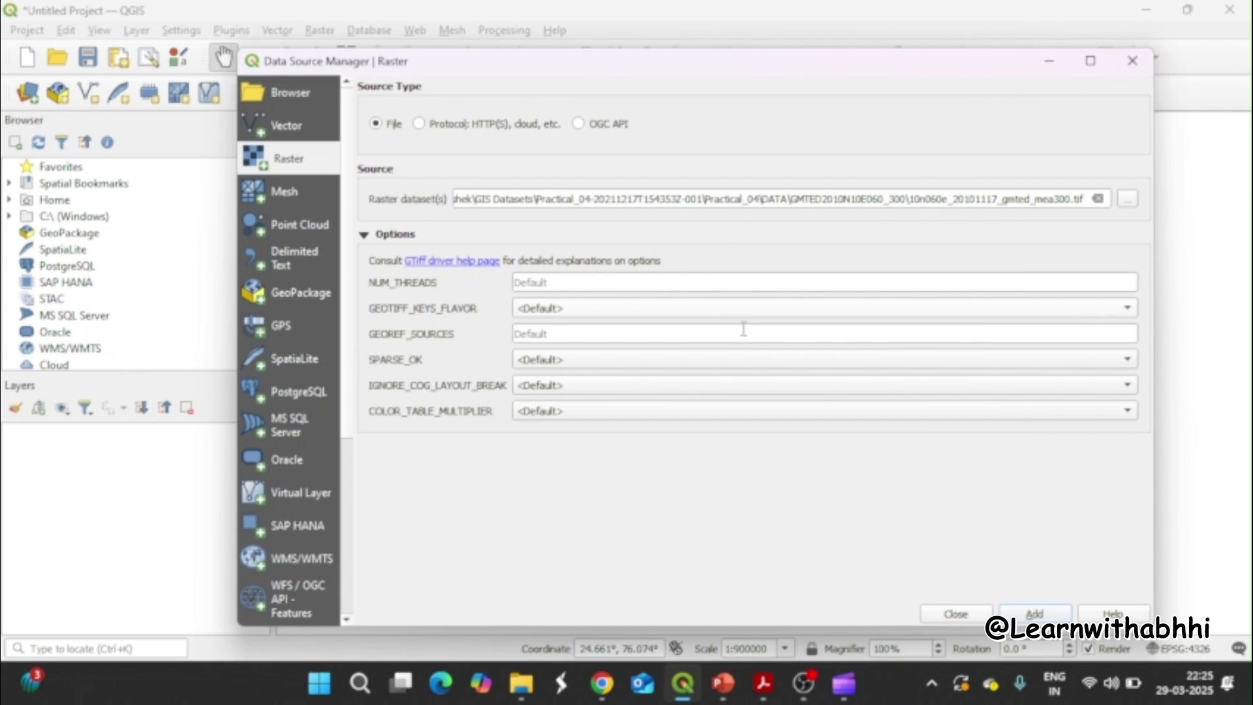
pyautogui.click(1034, 615)
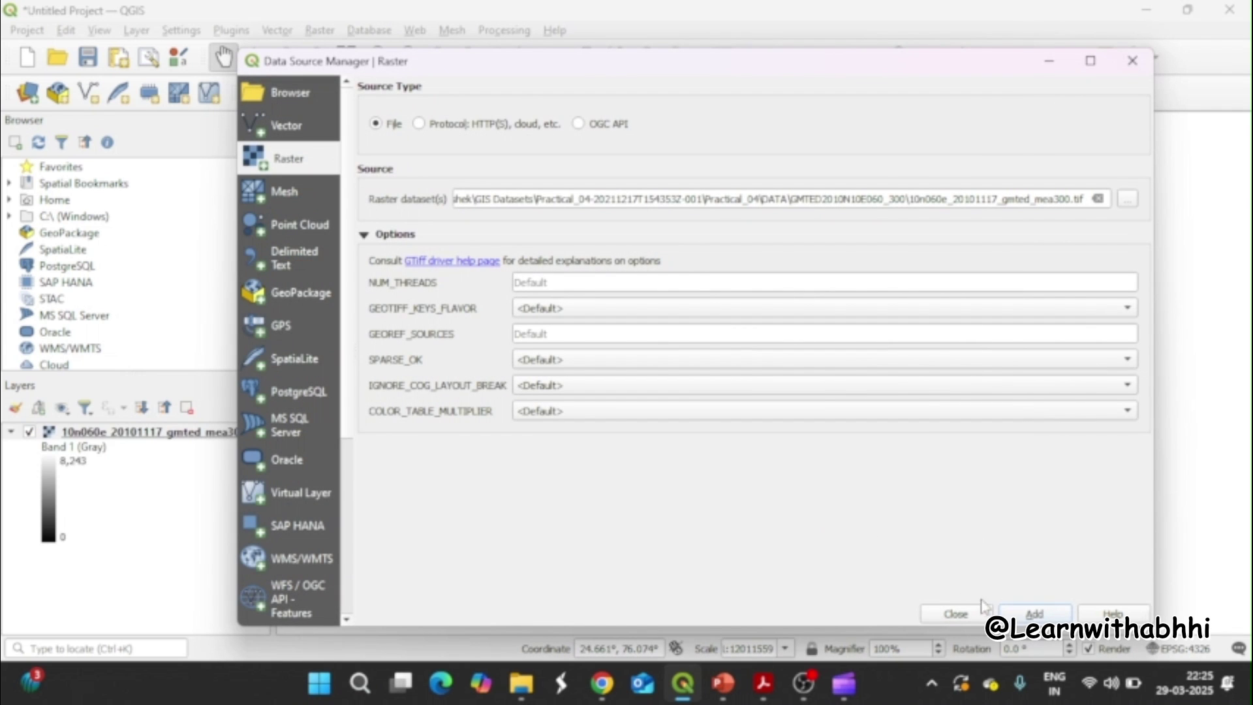
pyautogui.click(955, 614)
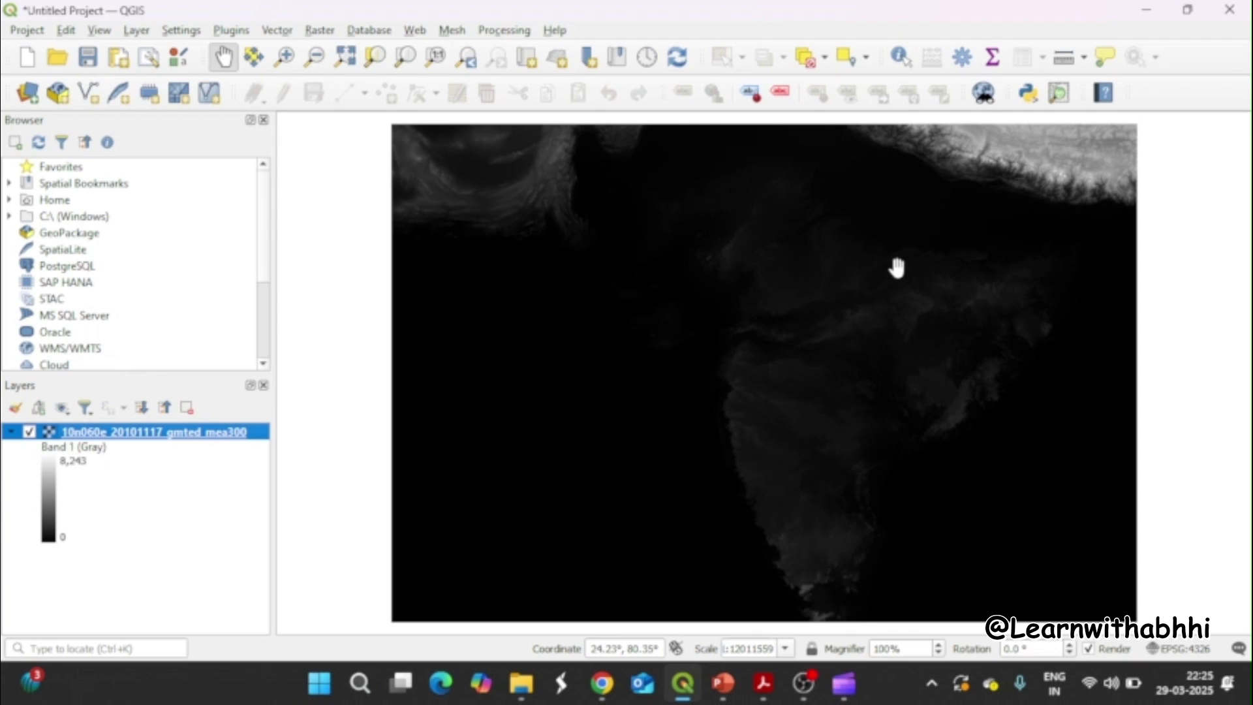
# Centre the map on coordinate 25.5,77.5 and set the map scale to 1:900000
pyautogui.moveTo(906, 207); pyautogui.dragTo(782, 374)
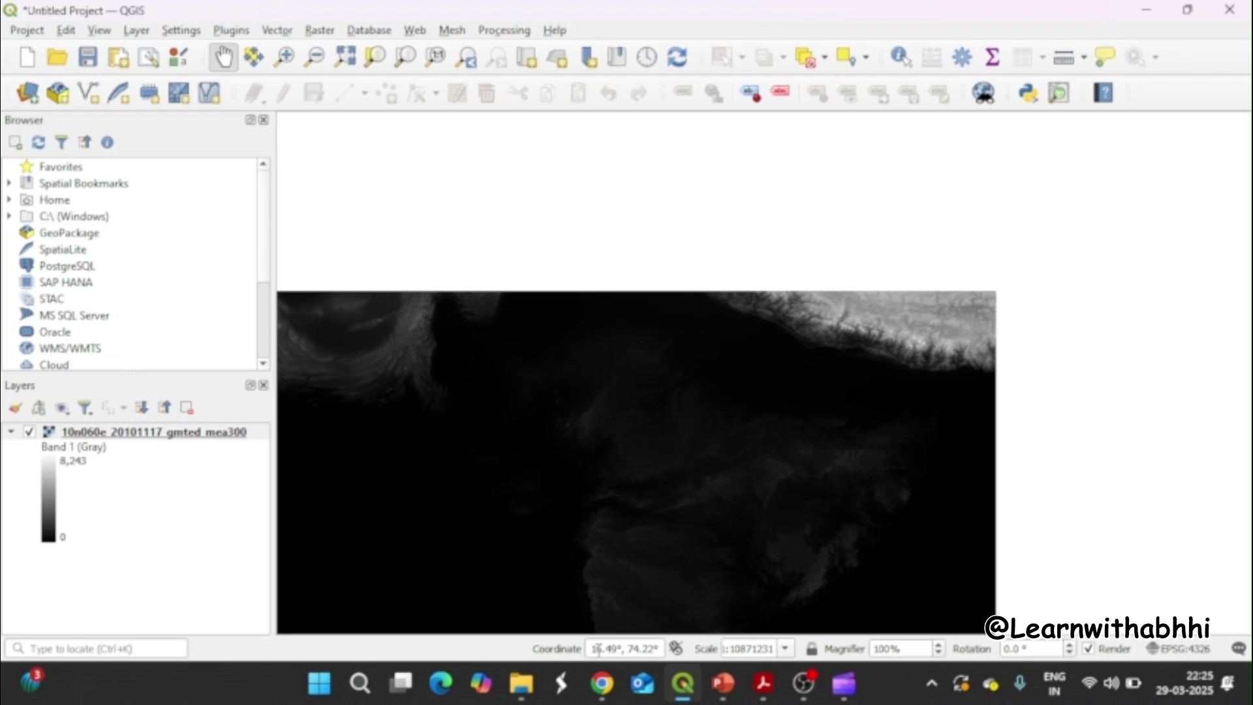
pyautogui.moveTo(594, 651); pyautogui.dragTo(674, 654)
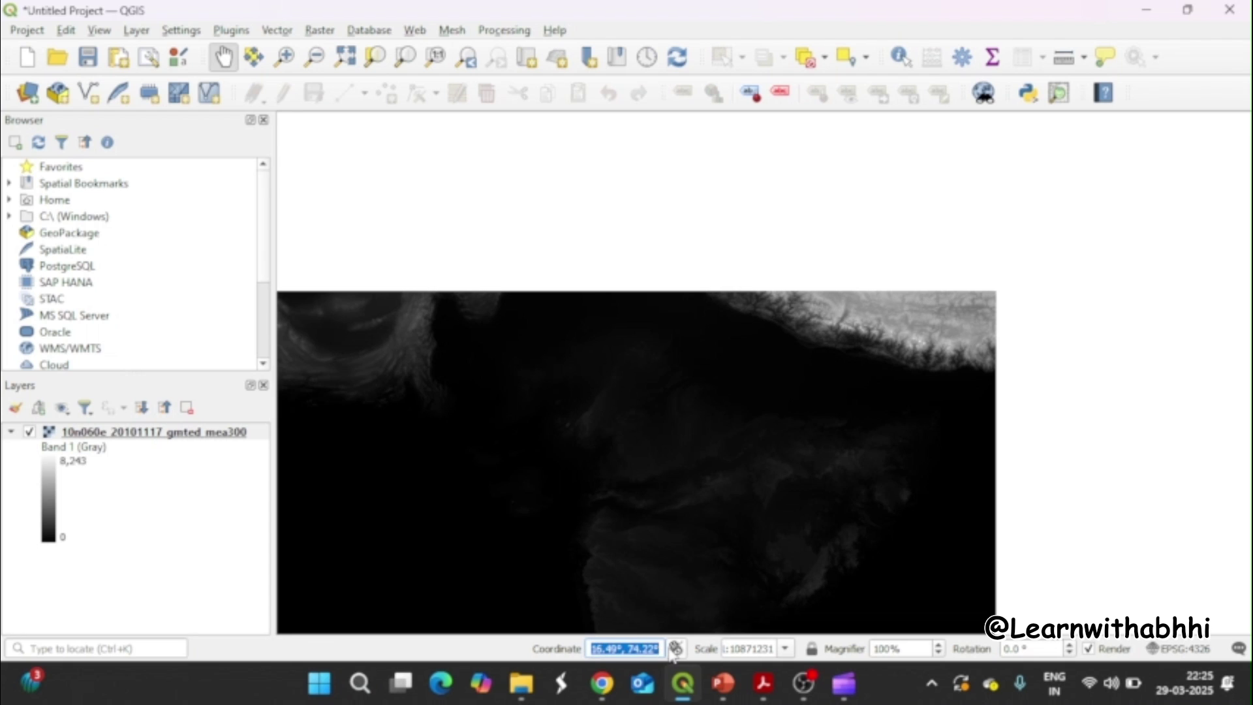
pyautogui.write('25.')
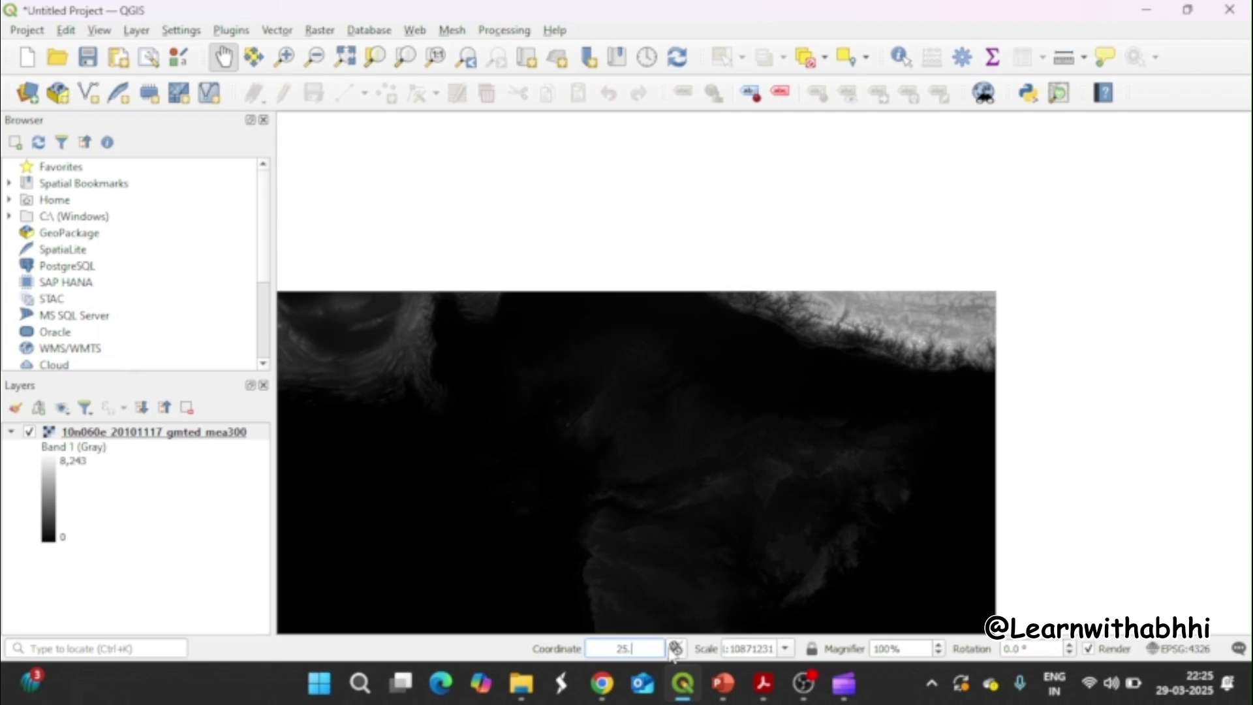
pyautogui.write('5,77.5')
pyautogui.press('Return')
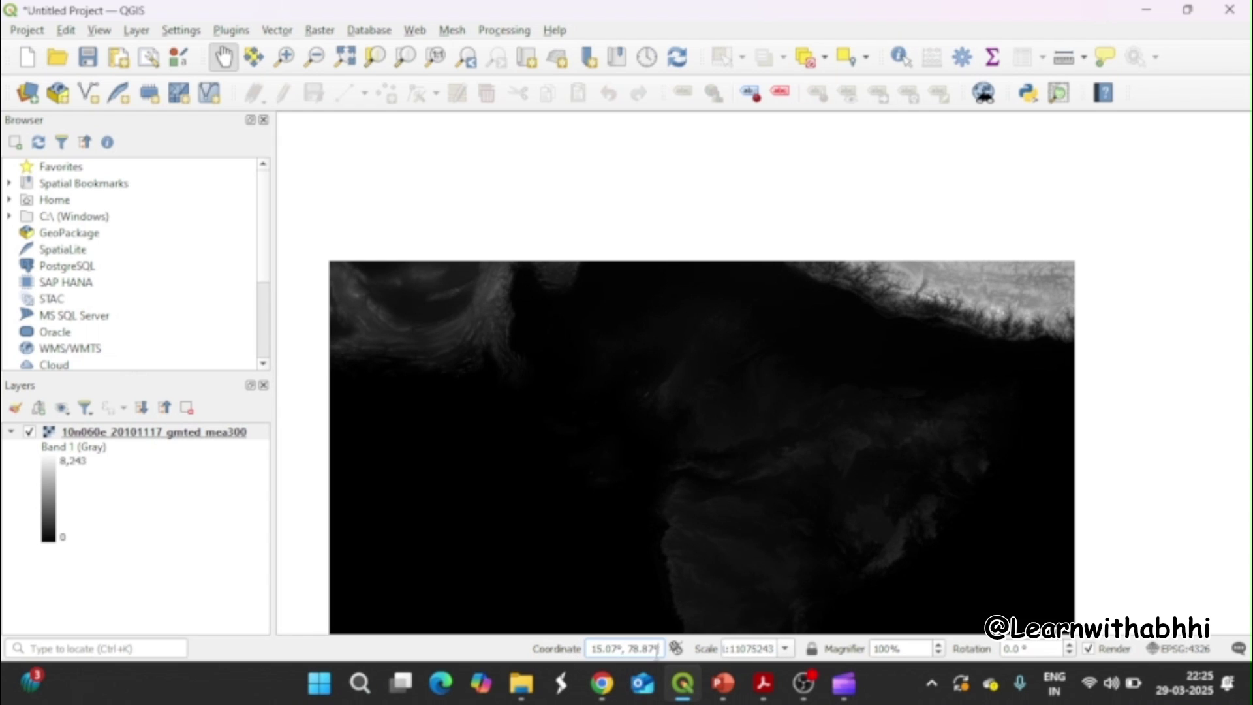
pyautogui.doubleClick(759, 646)
pyautogui.write('900000')
pyautogui.press('Return')
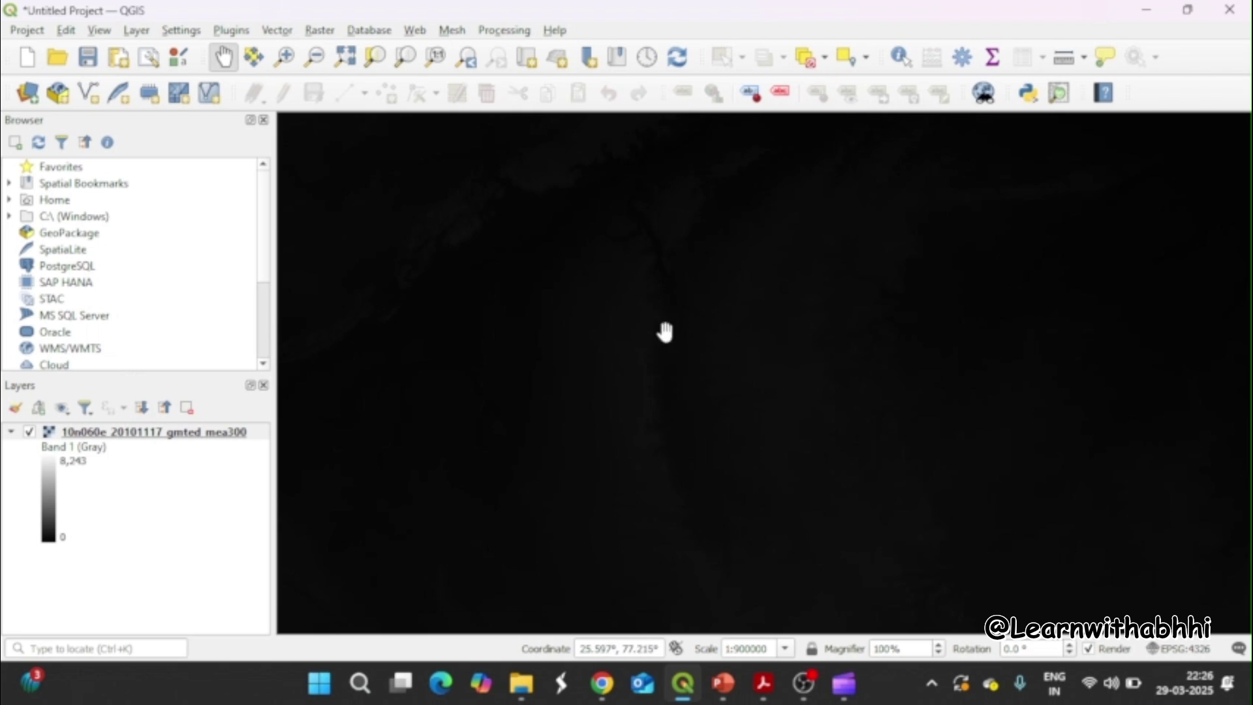
# Set up Clip Raster by Extent for the 10n060e_20101117_gmted_mea300 layer, using the current map view as the clipping extent
pyautogui.click(130, 435)
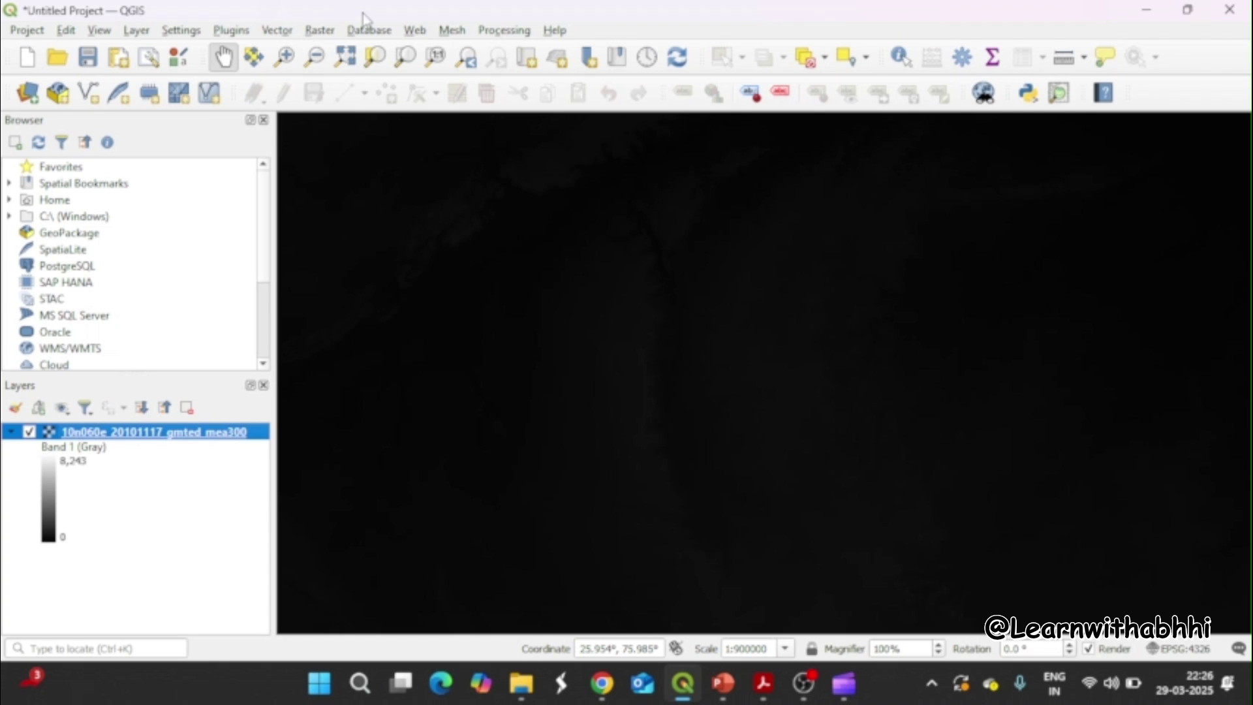
pyautogui.click(312, 34)
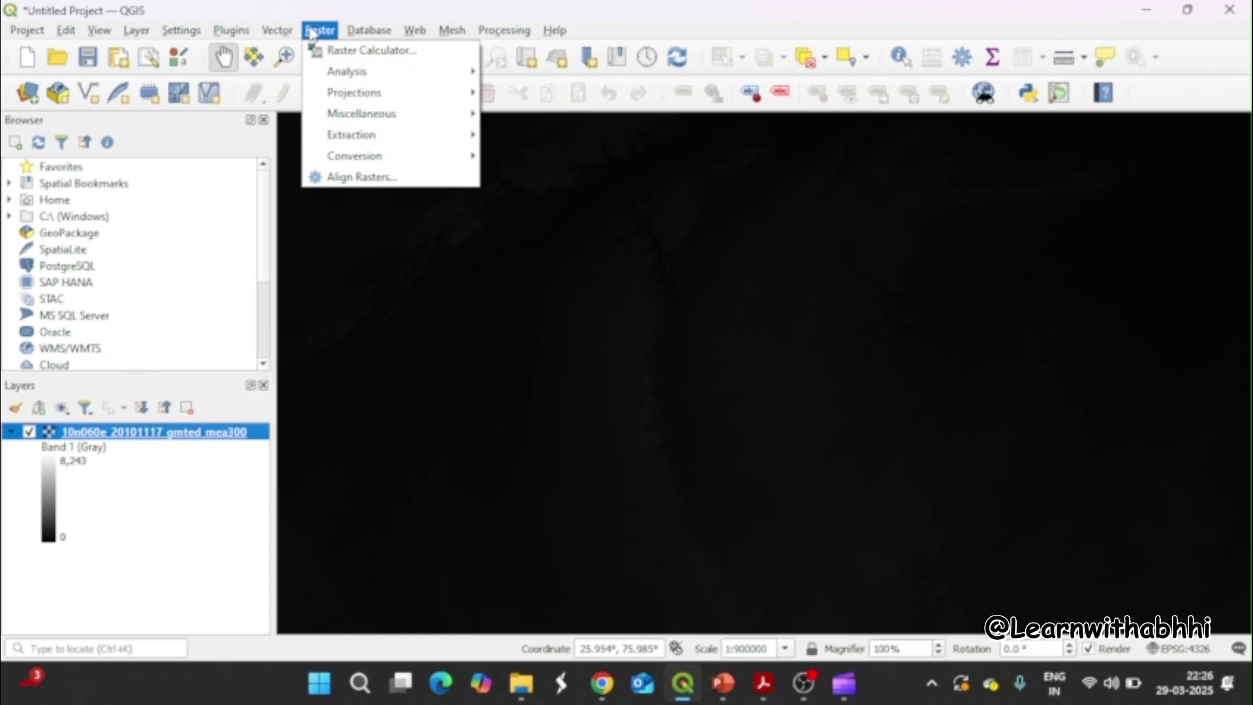
pyautogui.moveTo(361, 136)
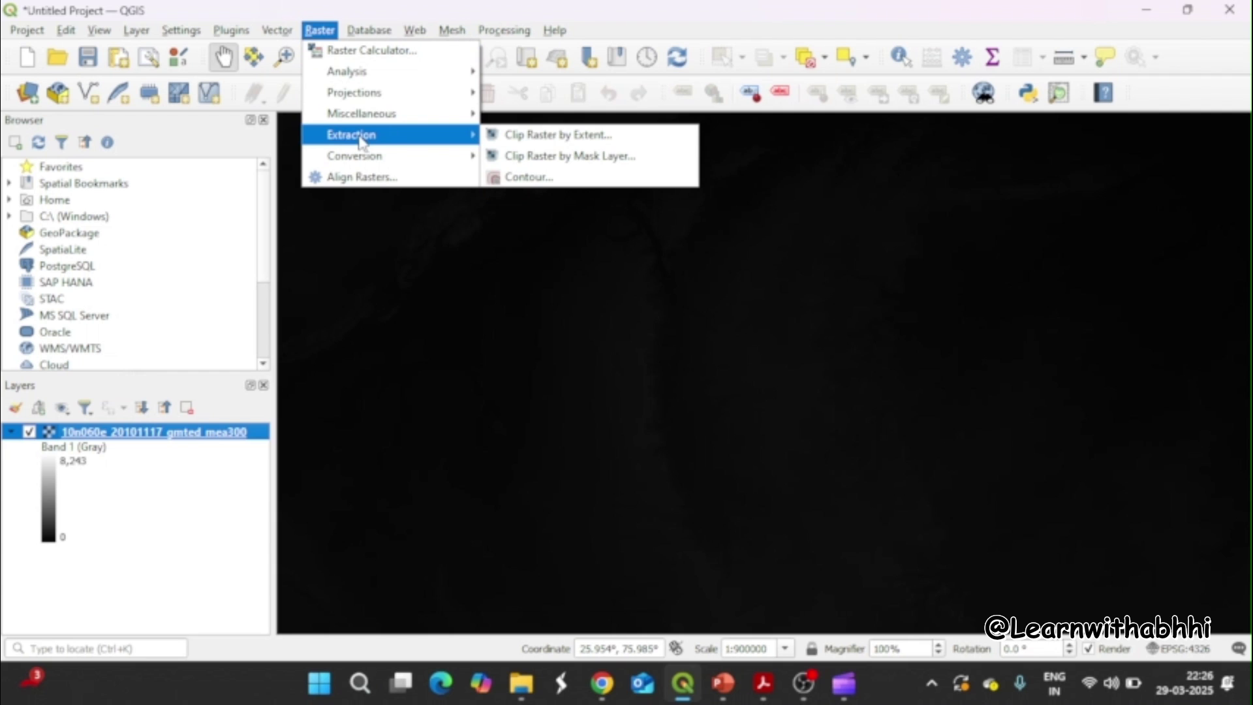
pyautogui.click(520, 137)
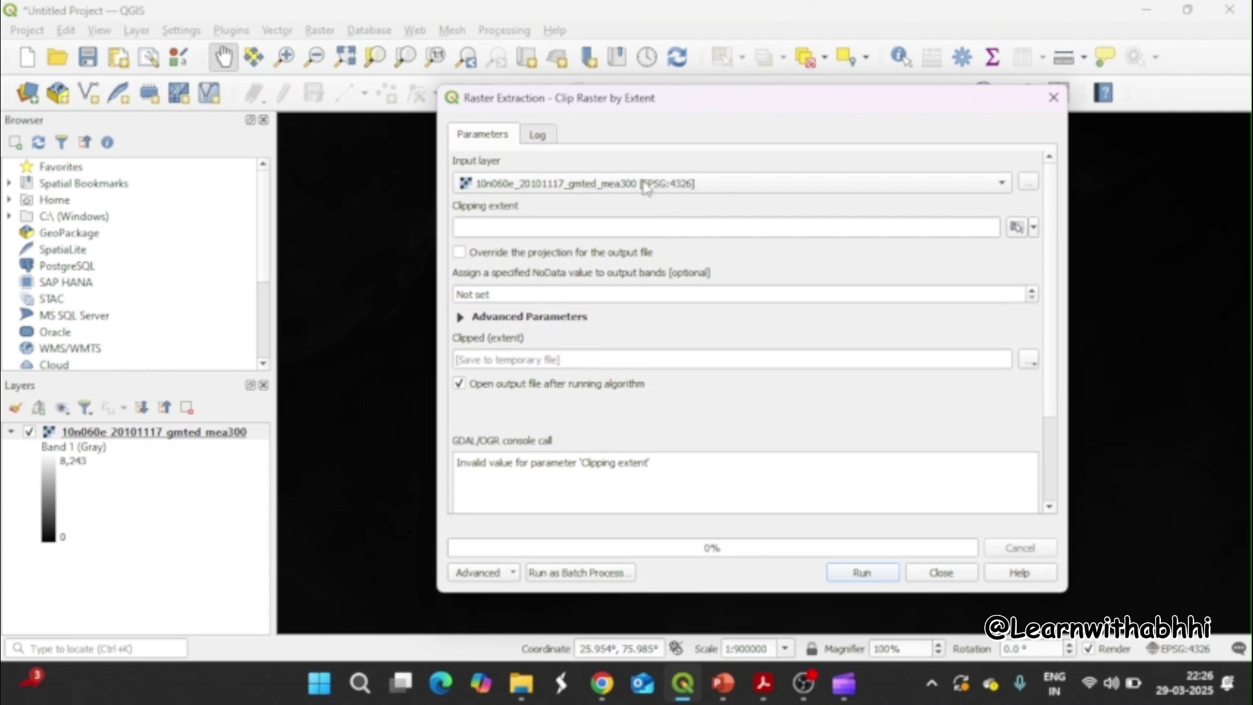
pyautogui.click(855, 187)
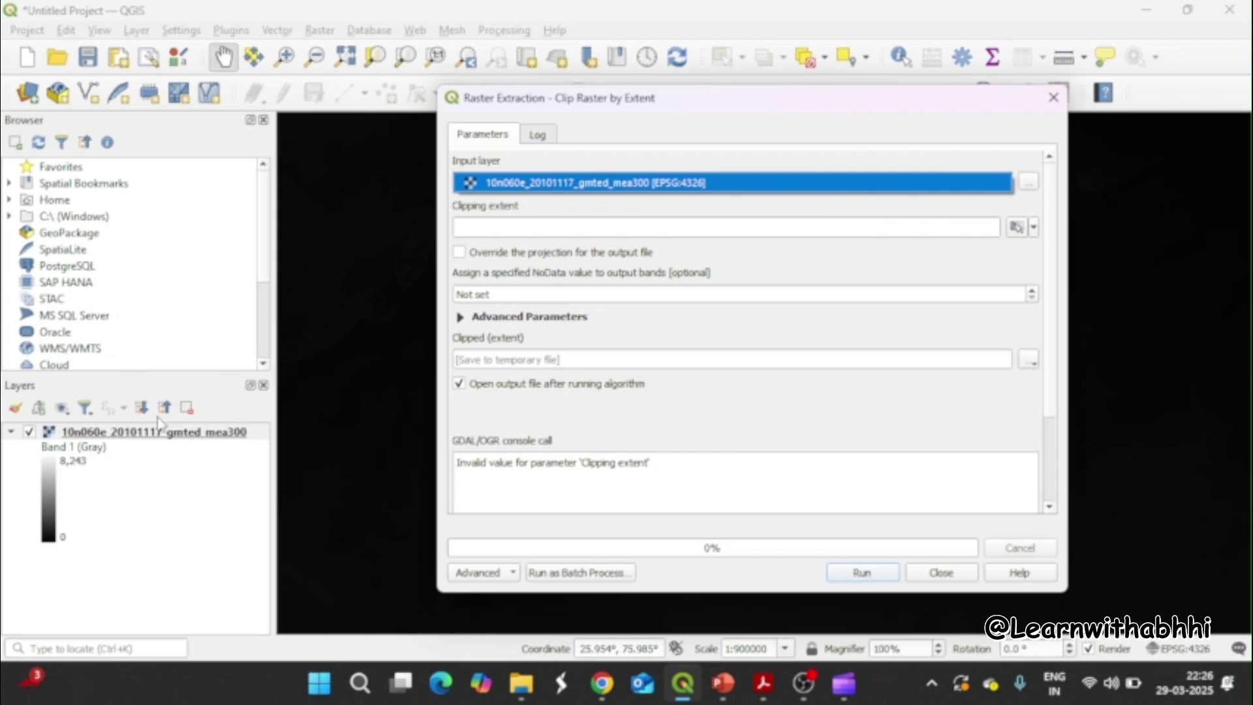
pyautogui.click(659, 183)
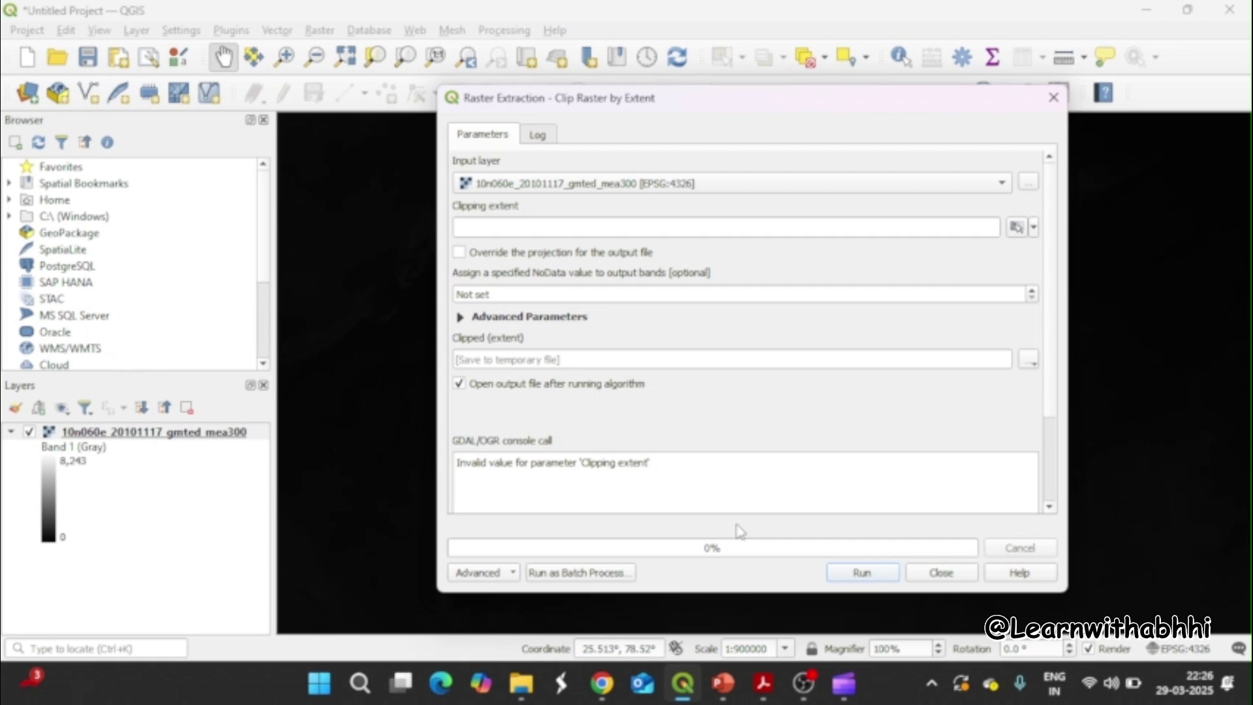
pyautogui.click(1022, 232)
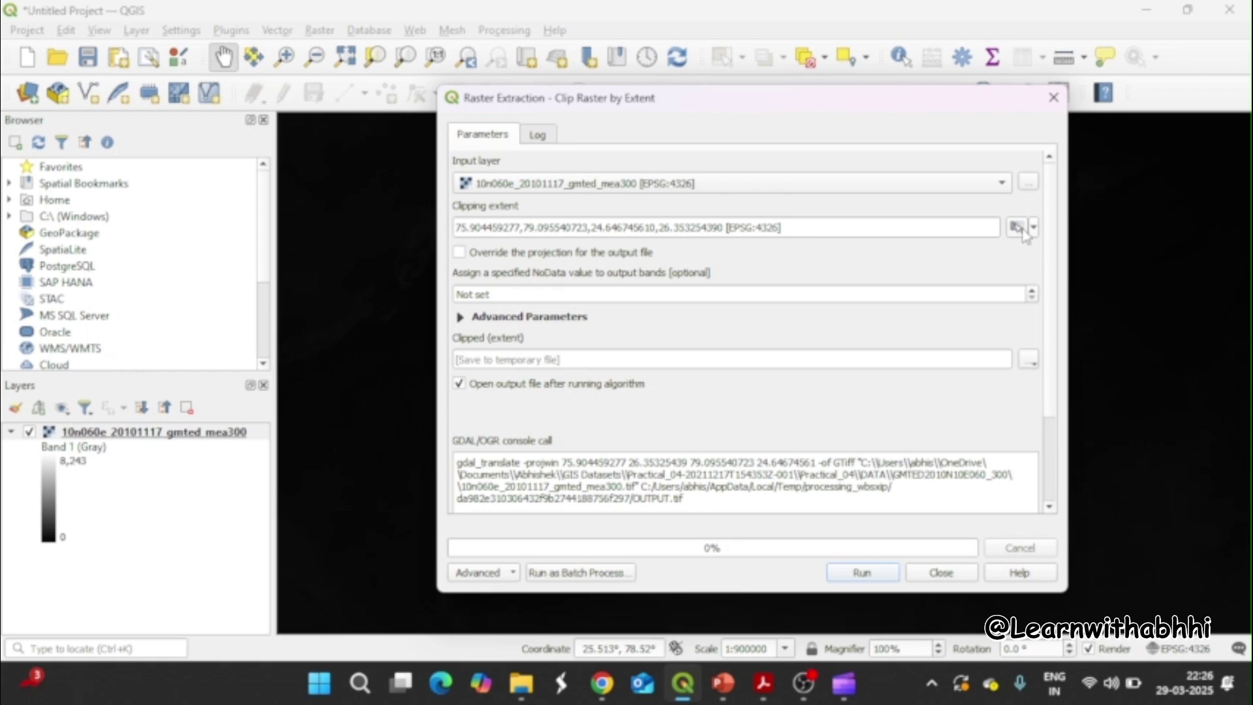
# Set the clip output to a TIF file named newclipped on the Desktop and run the clipping
pyautogui.click(1029, 364)
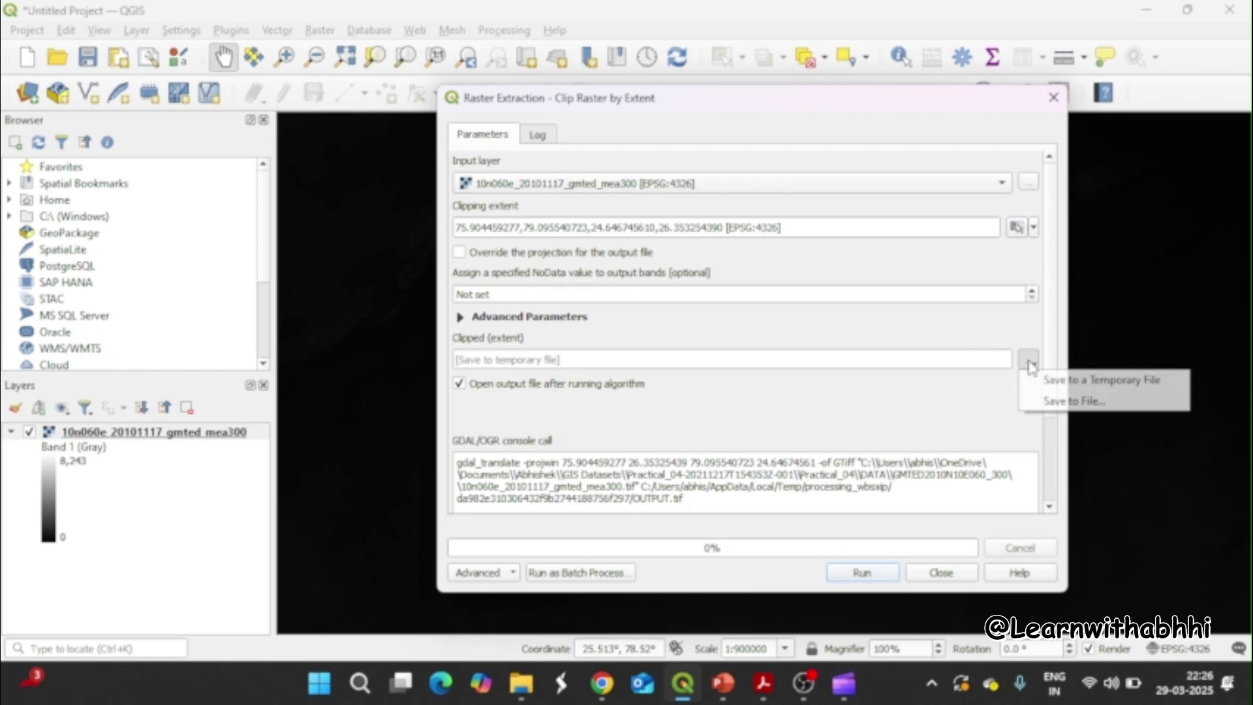
pyautogui.click(1062, 406)
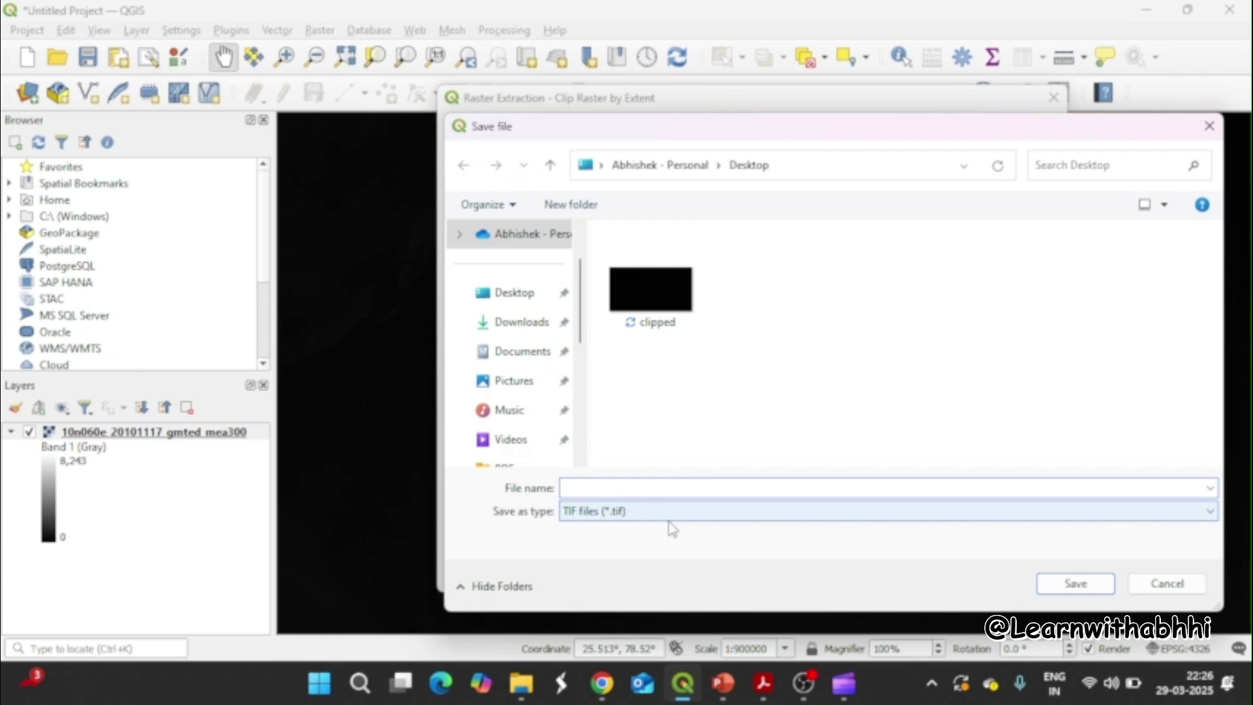
pyautogui.write('newc')
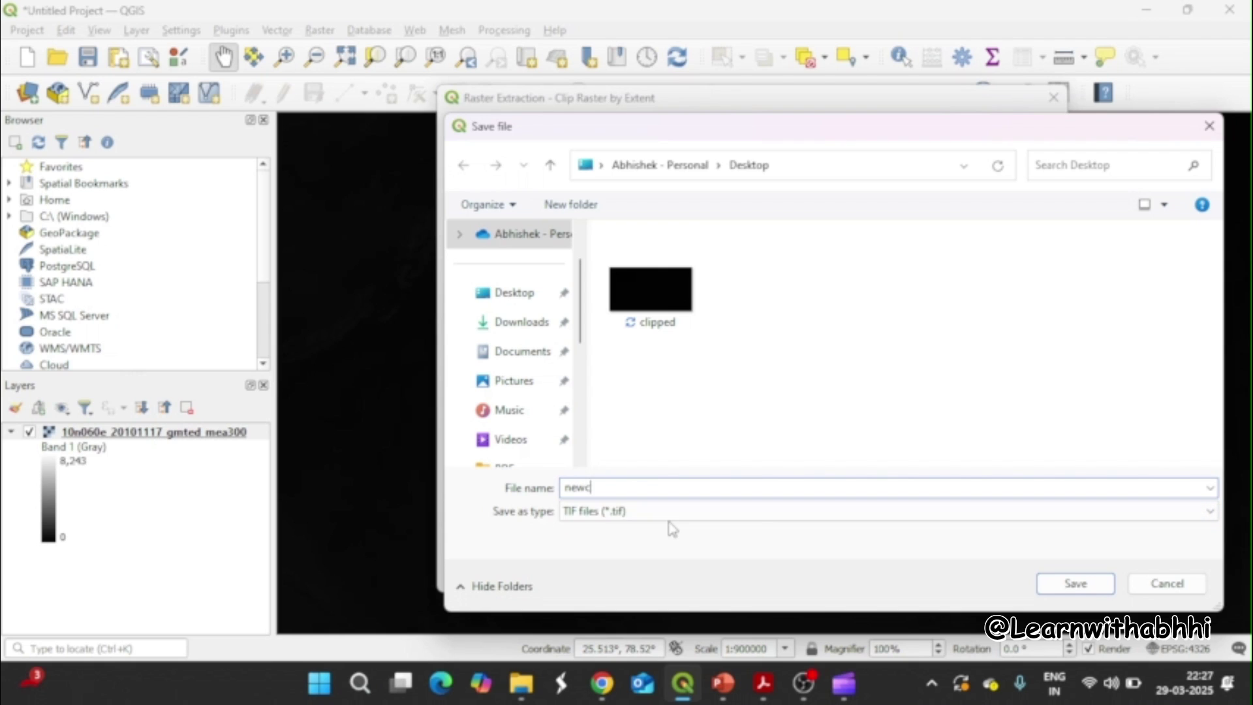
pyautogui.write('lipped')
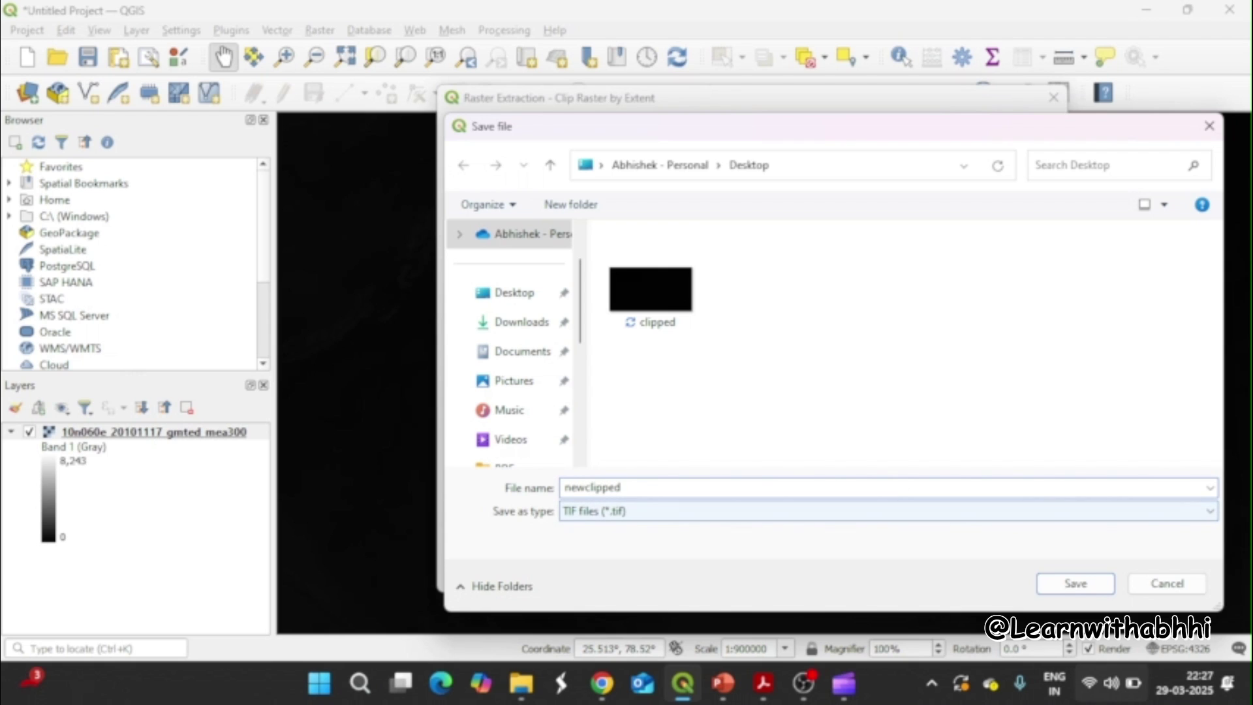
pyautogui.click(1075, 583)
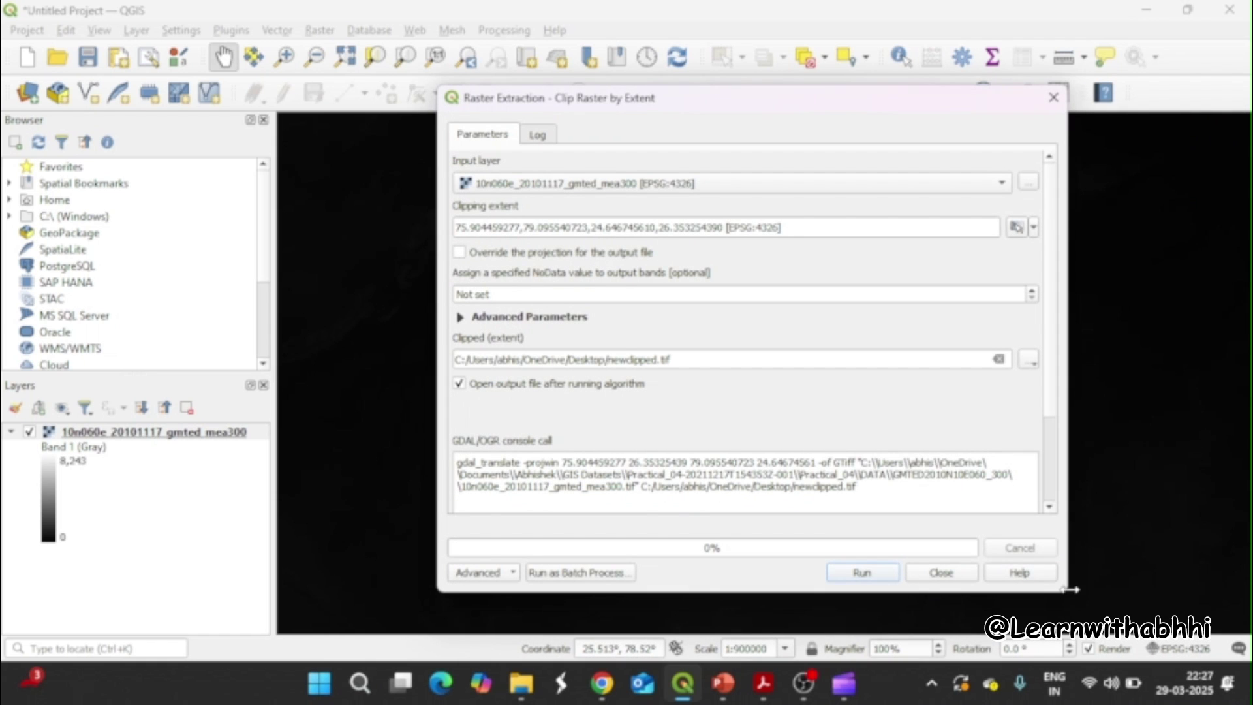
pyautogui.click(861, 573)
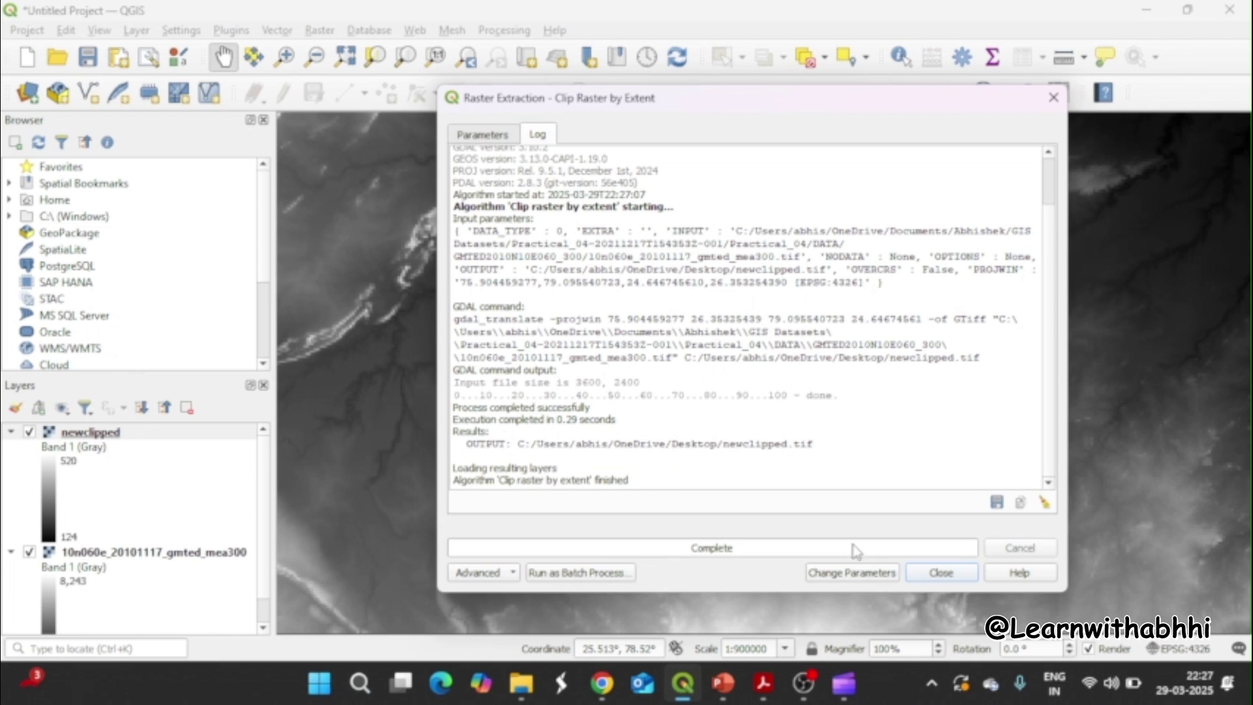
pyautogui.click(940, 573)
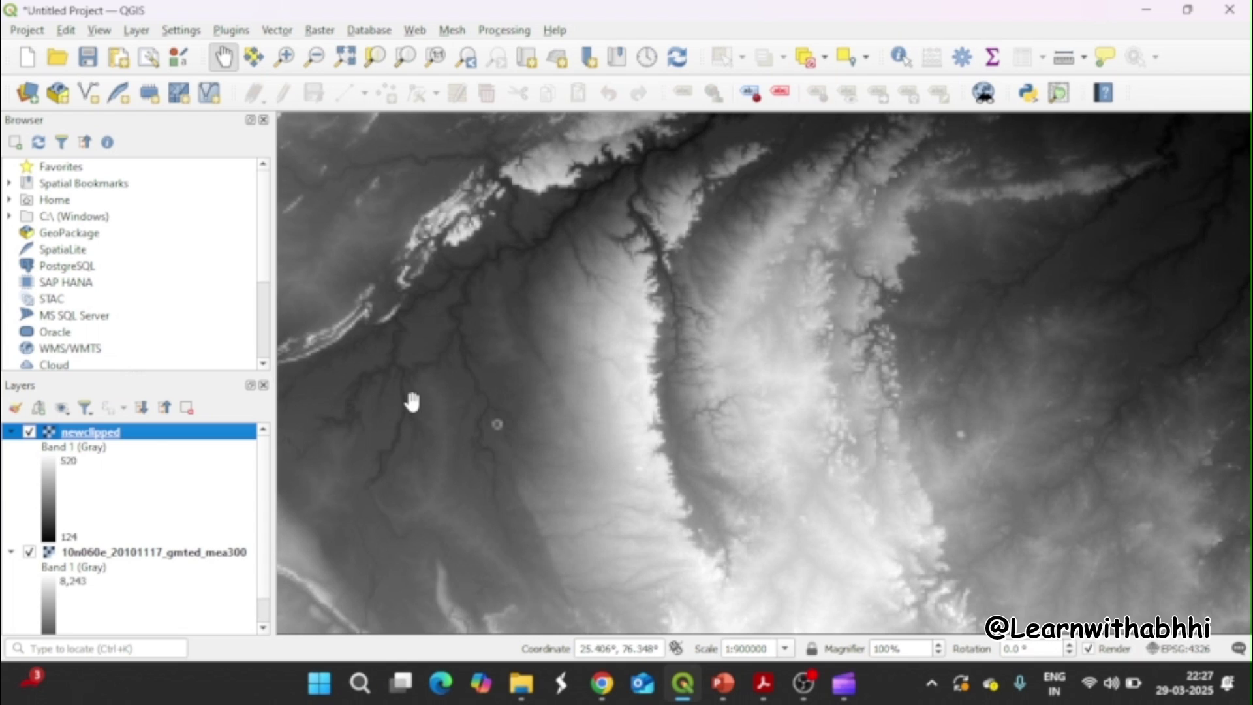
# Toggle the newclipped layer off and on to compare it, and hide the 10n060e_20101117_gmted_mea300 layer
pyautogui.click(28, 432)
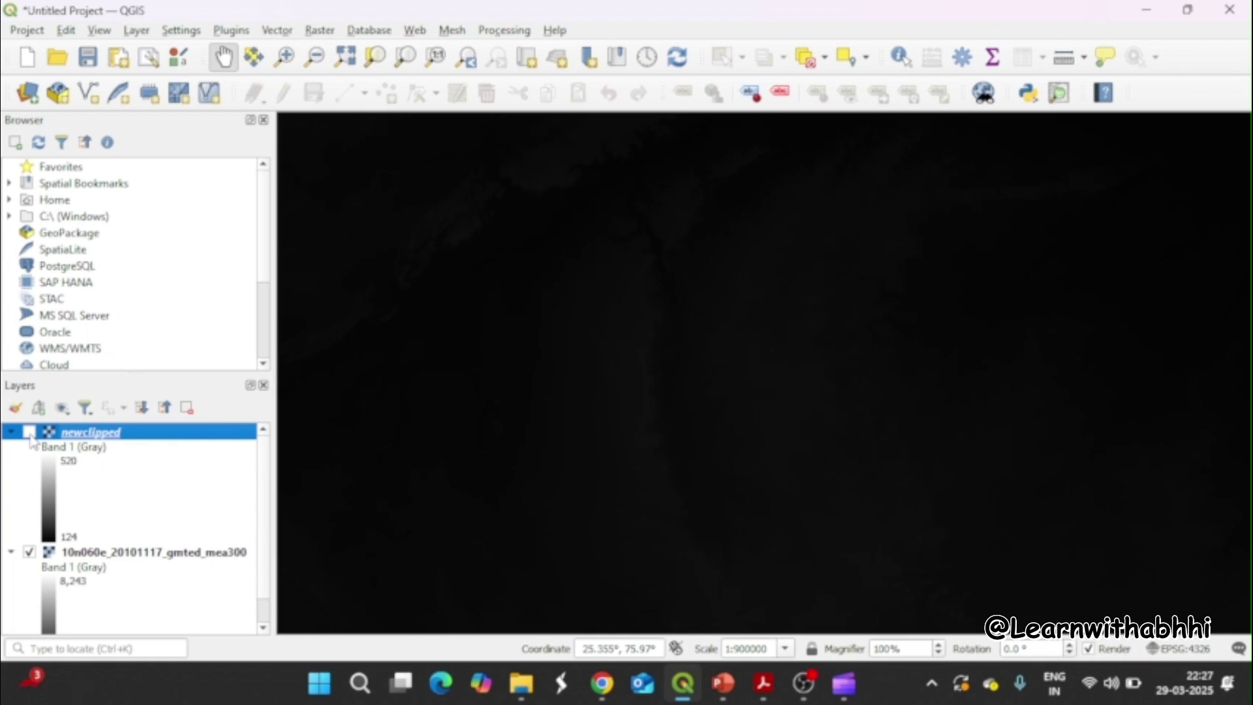
pyautogui.click(29, 432)
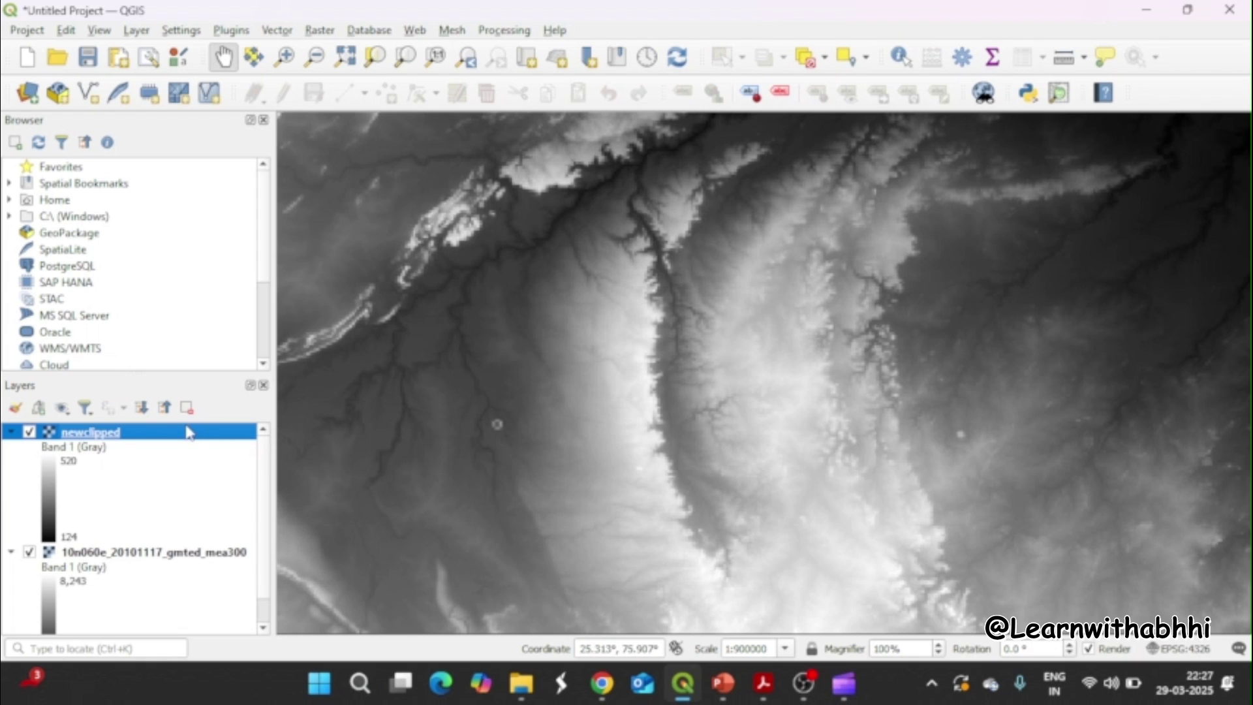
pyautogui.click(28, 552)
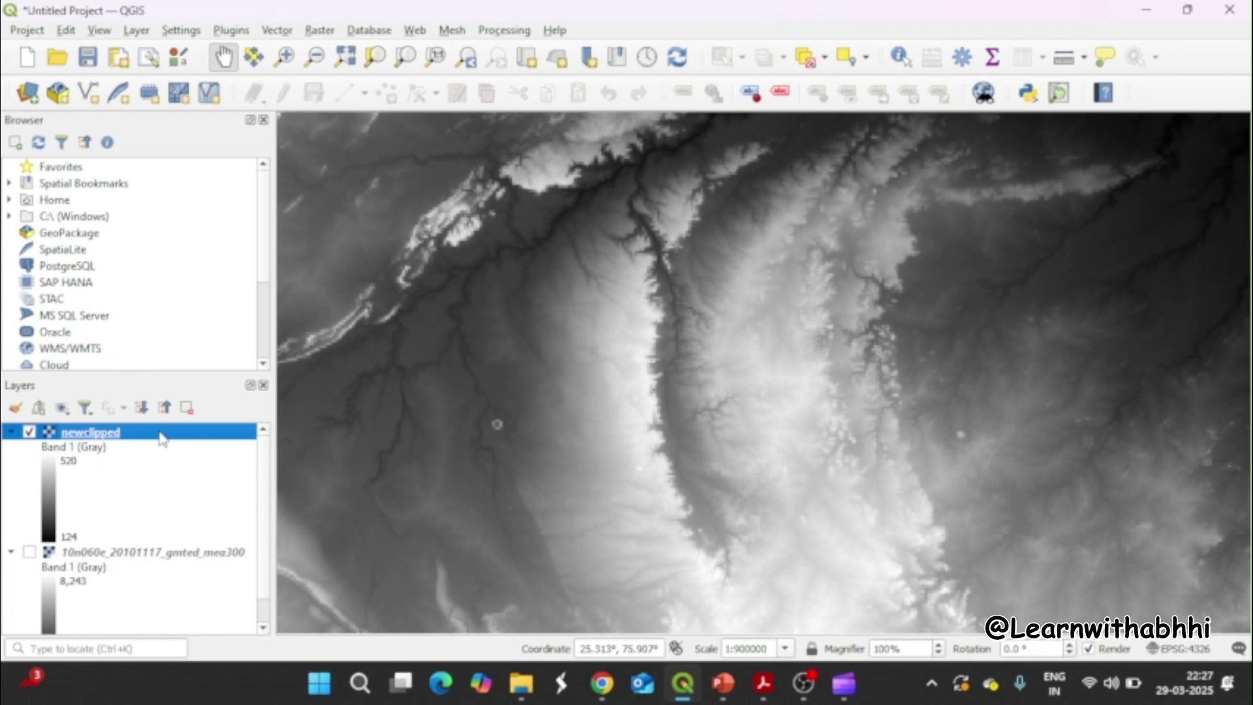
# Set up a Contour extraction from the newclipped layer with an interval of 100 between contour lines
pyautogui.click(324, 37)
pyautogui.moveTo(377, 139)
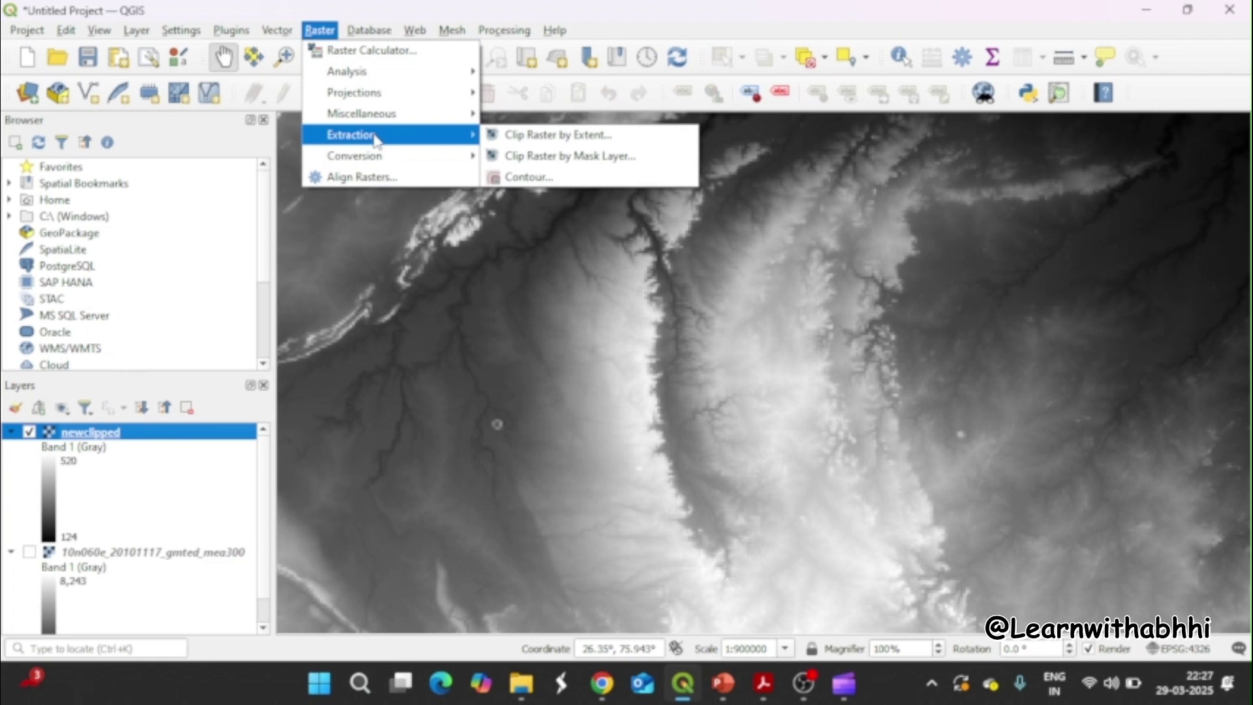
pyautogui.click(556, 179)
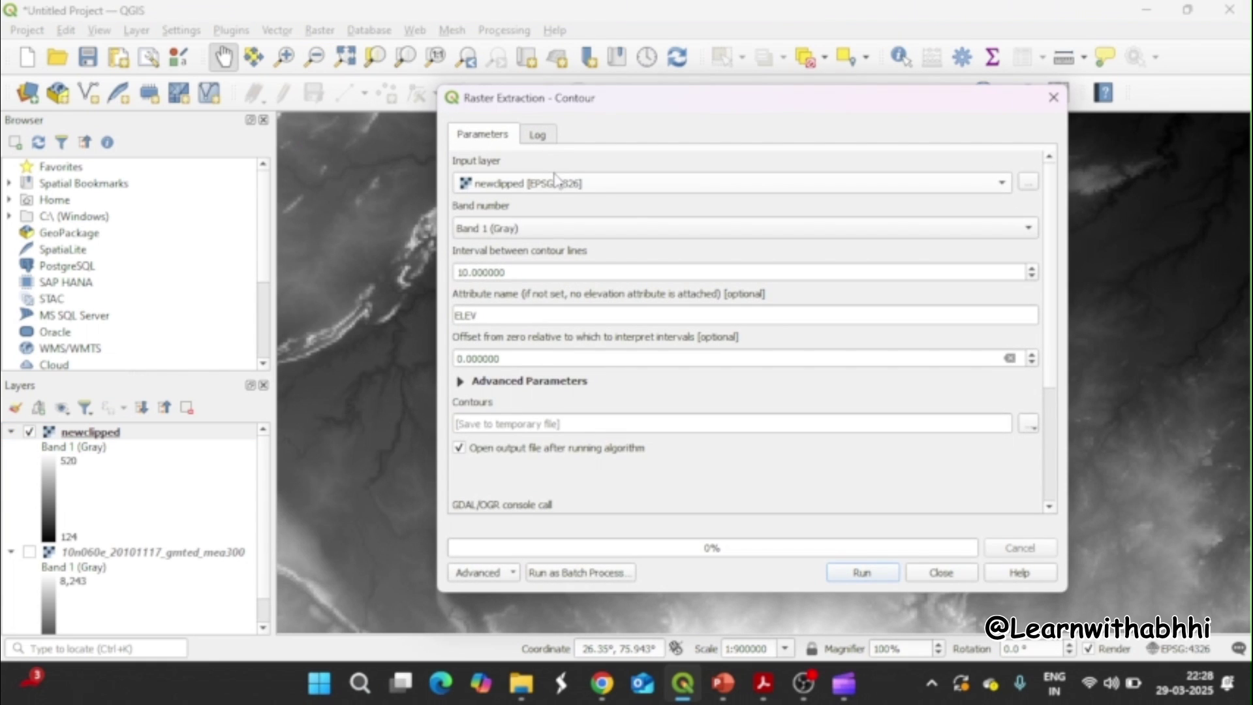
pyautogui.click(920, 184)
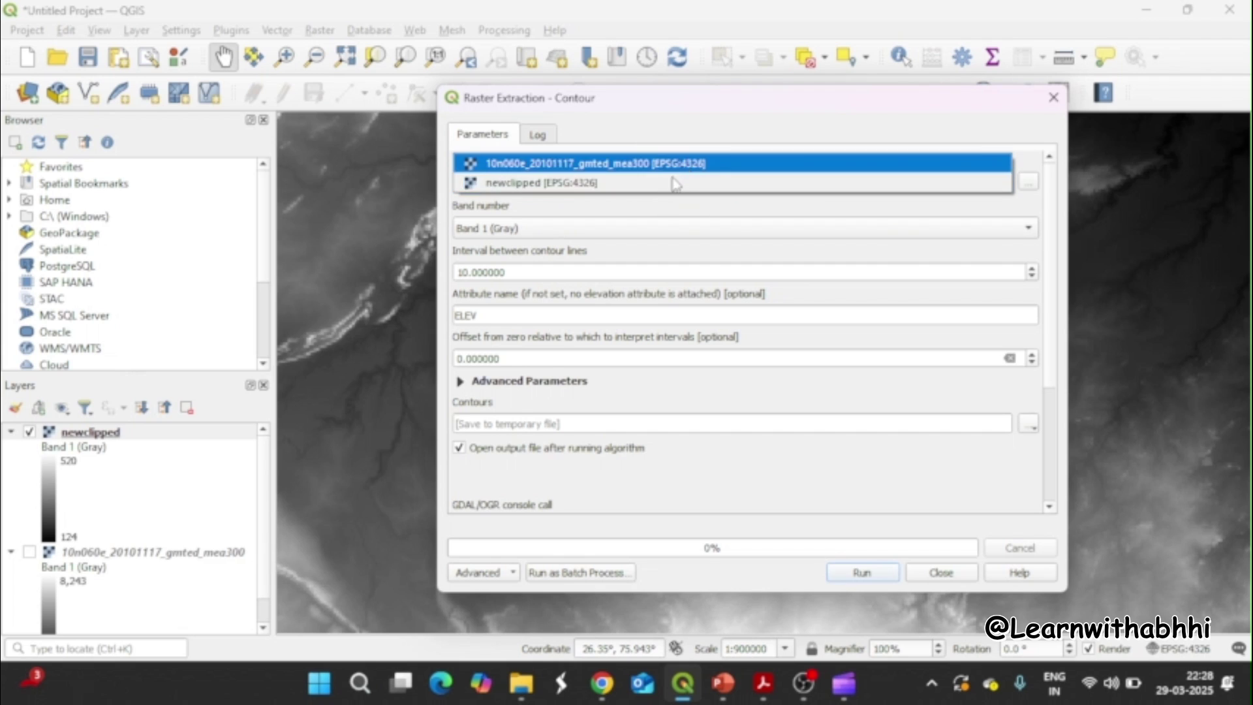
pyautogui.click(637, 189)
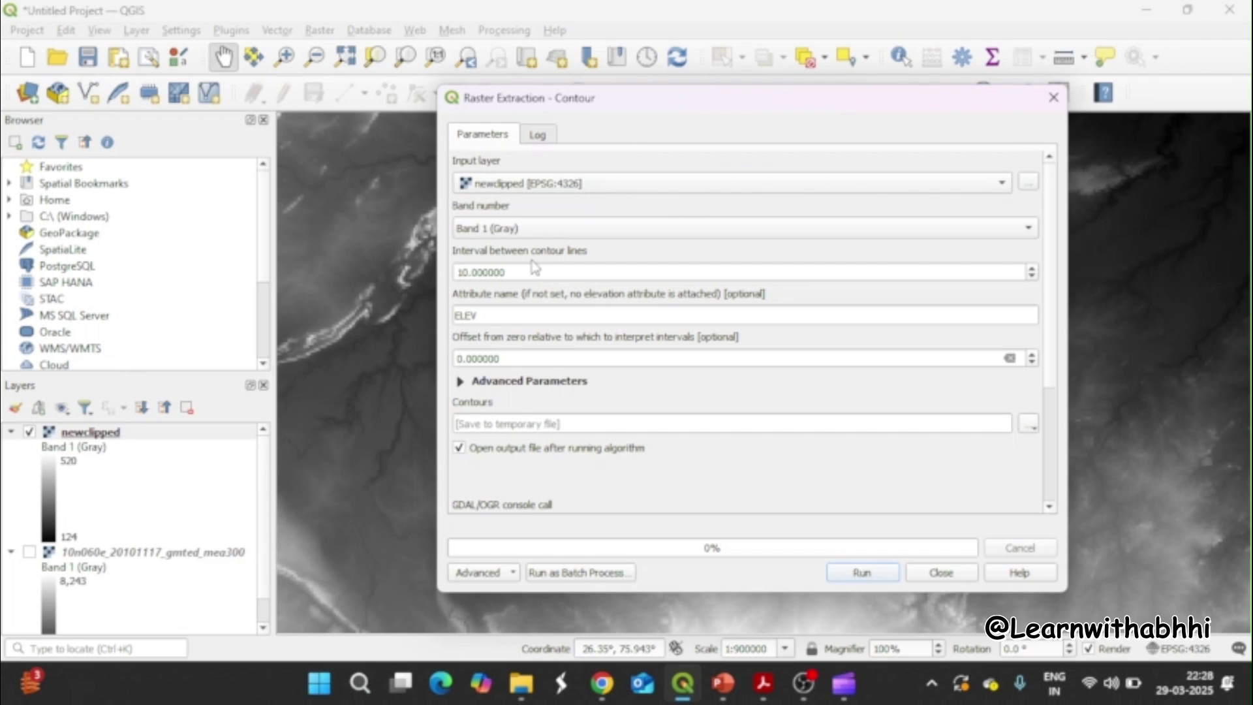
pyautogui.click(464, 271)
pyautogui.write('0')
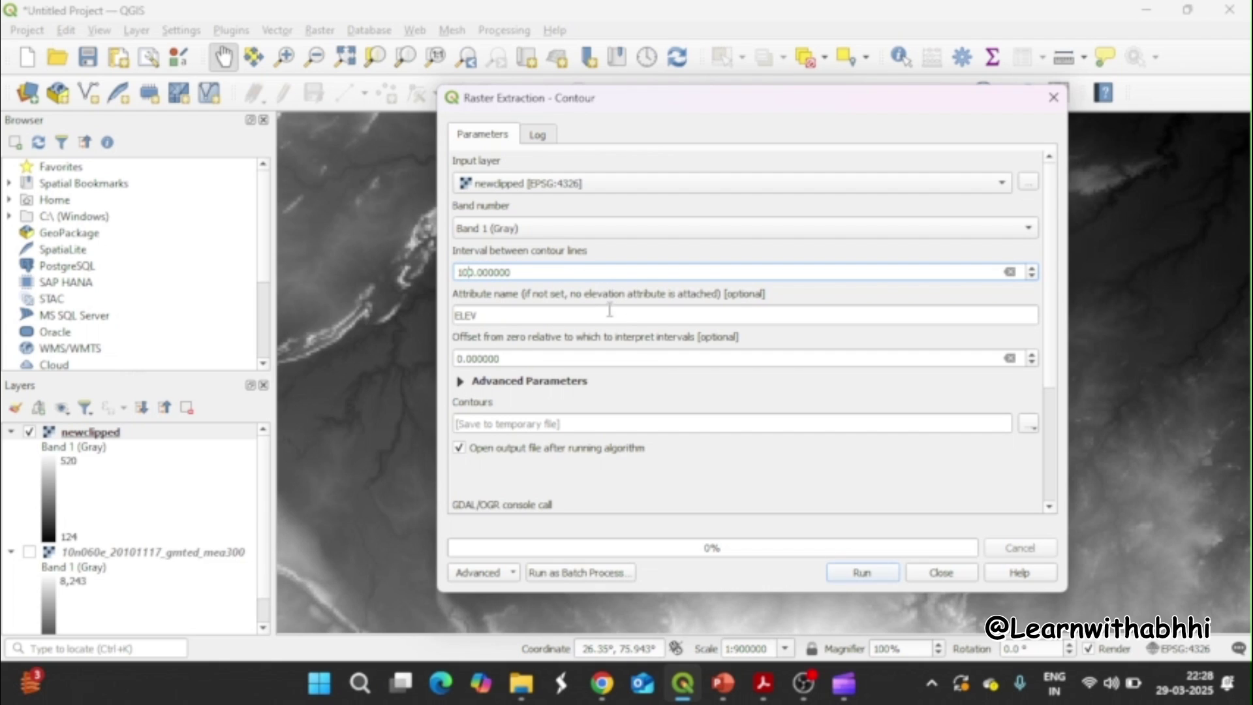
# Set the contour output to a GPKG file named contourimg on the Desktop
pyautogui.click(1029, 427)
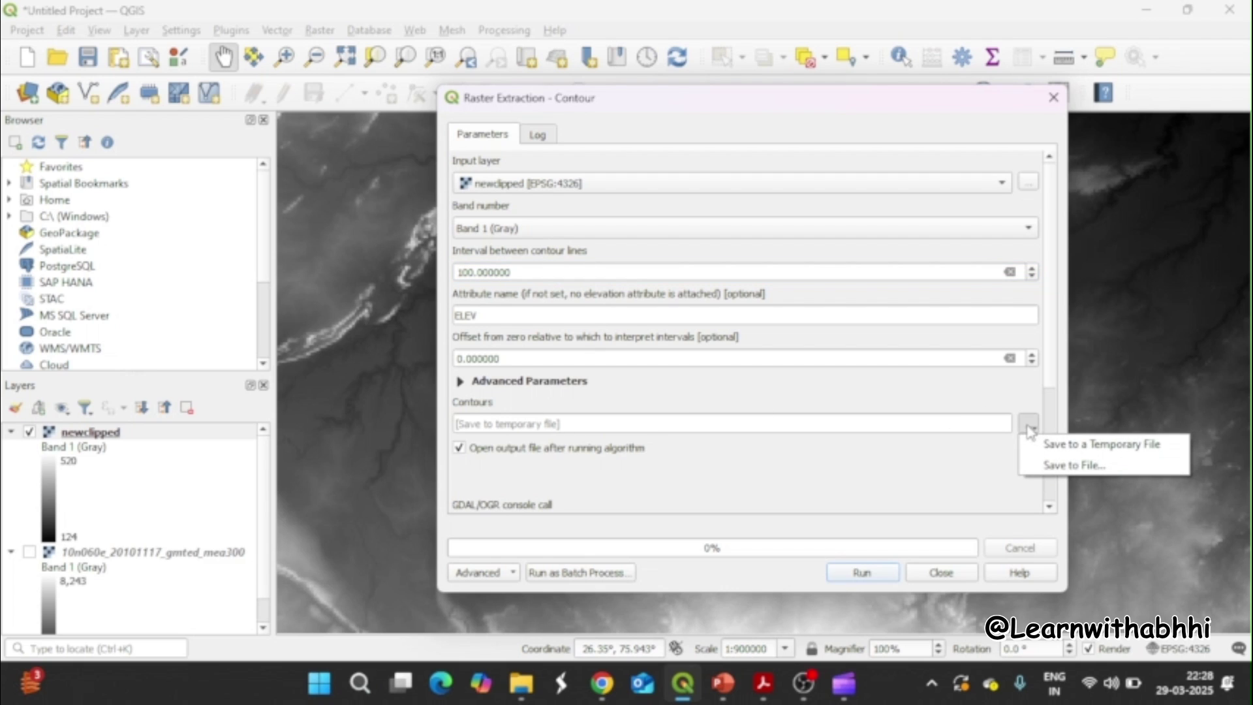
pyautogui.click(1057, 466)
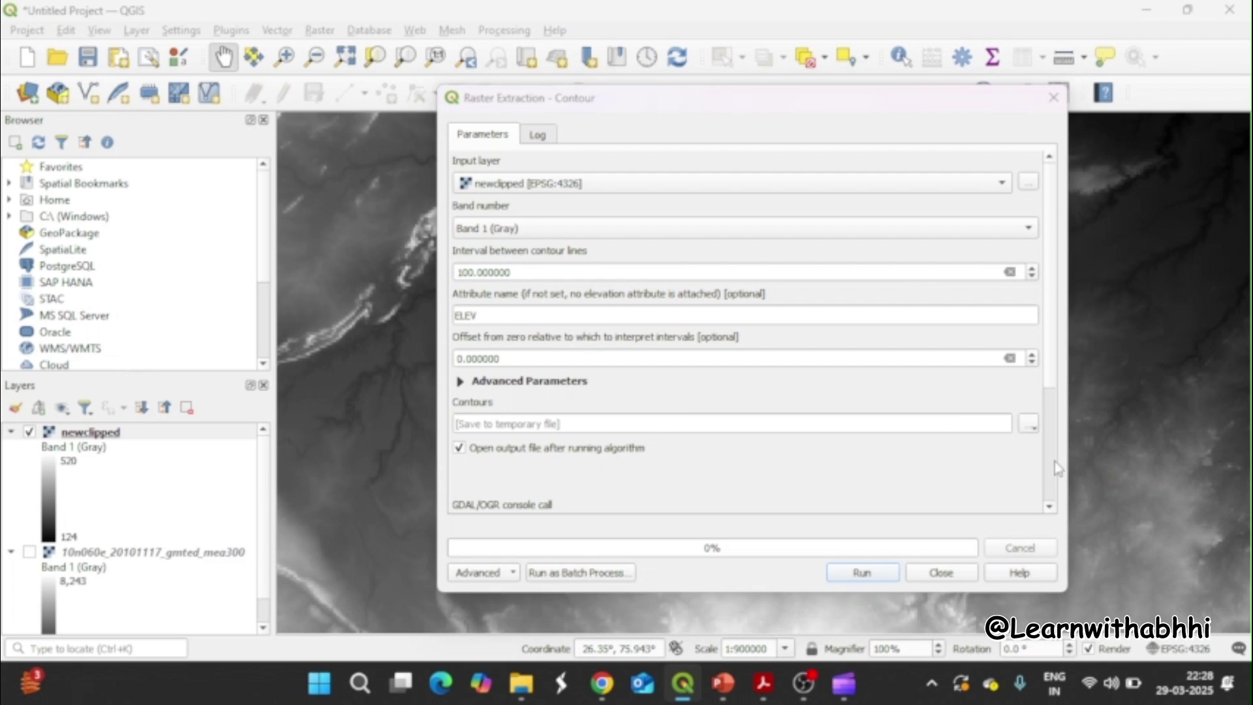
pyautogui.write('contourimg')
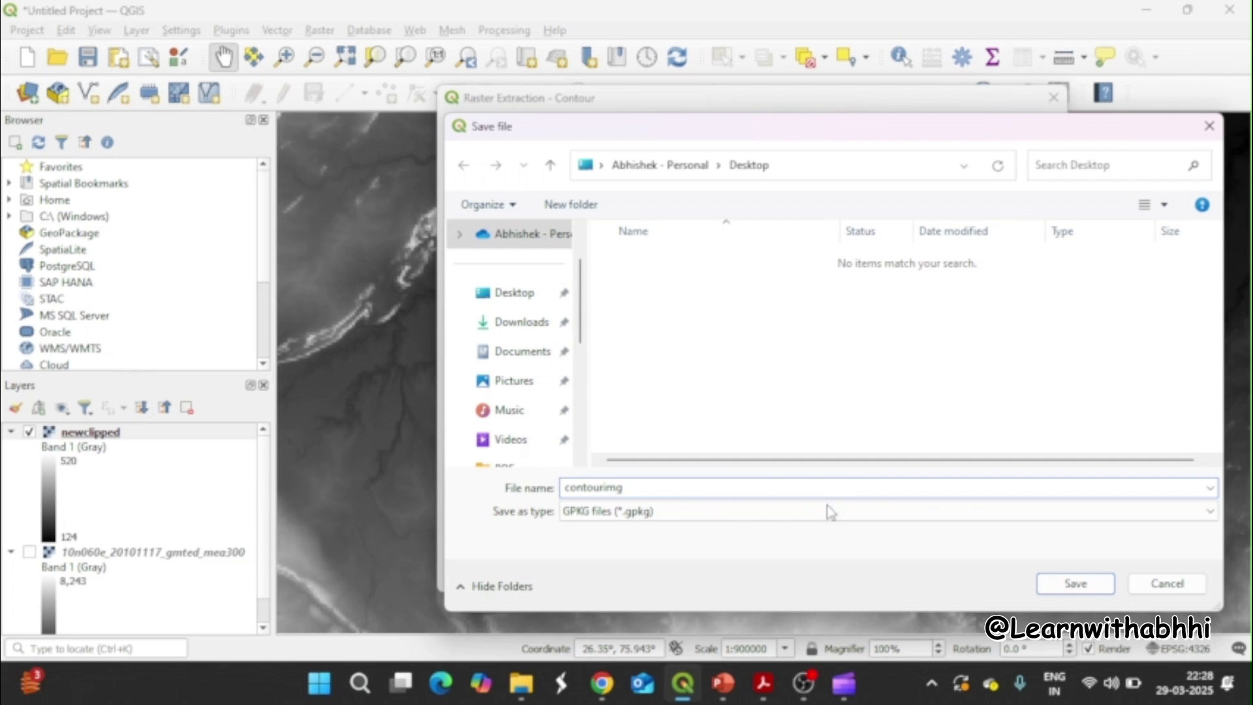
pyautogui.click(1089, 584)
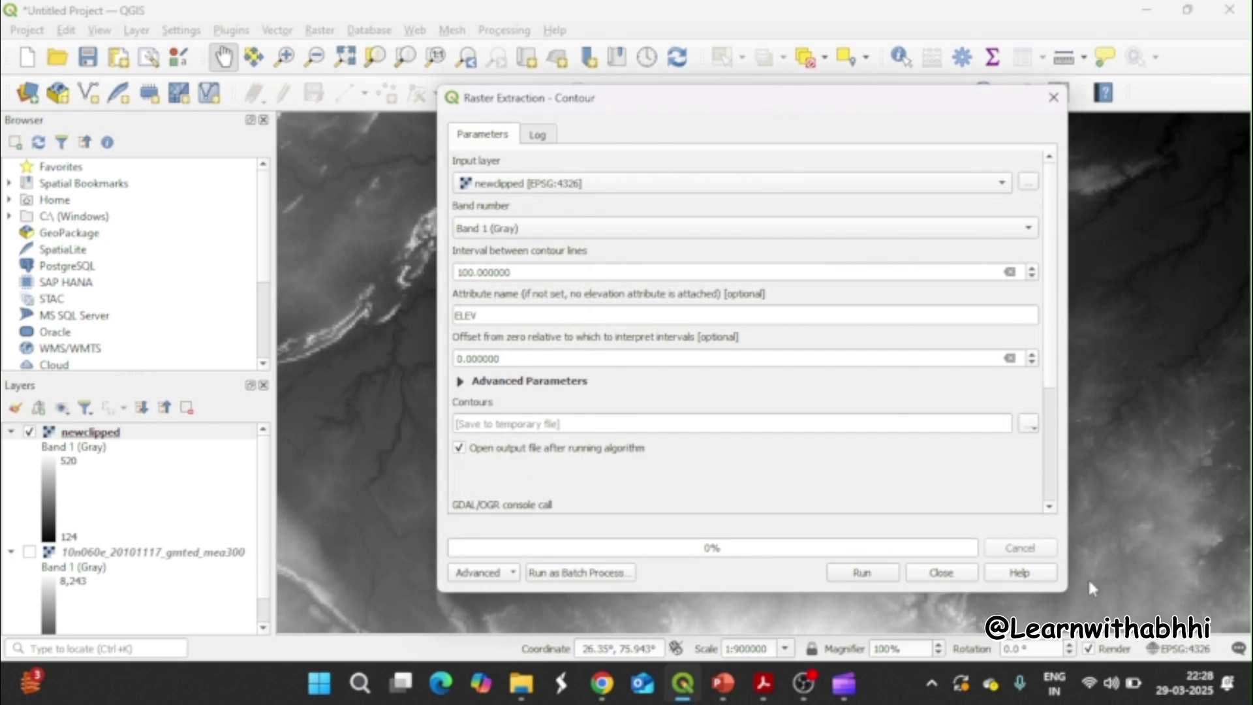
# Run the contour extraction on the newclipped raster and close its dialog
pyautogui.click(861, 573)
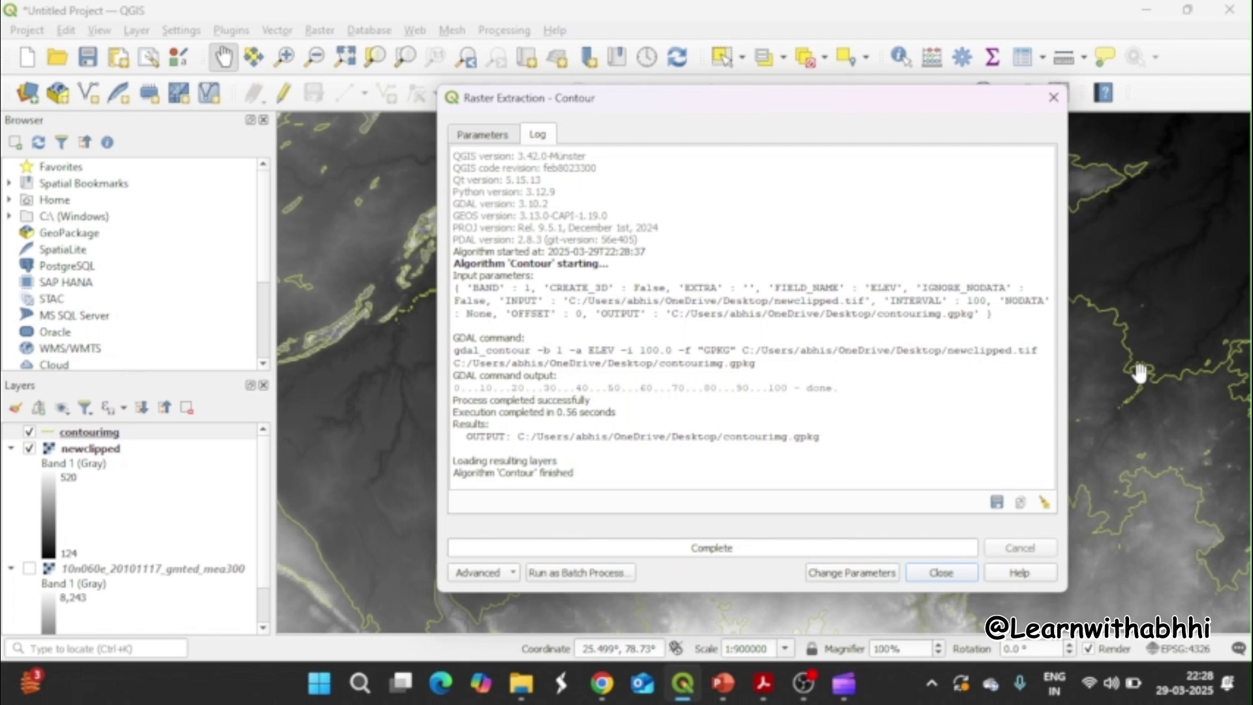
pyautogui.click(940, 573)
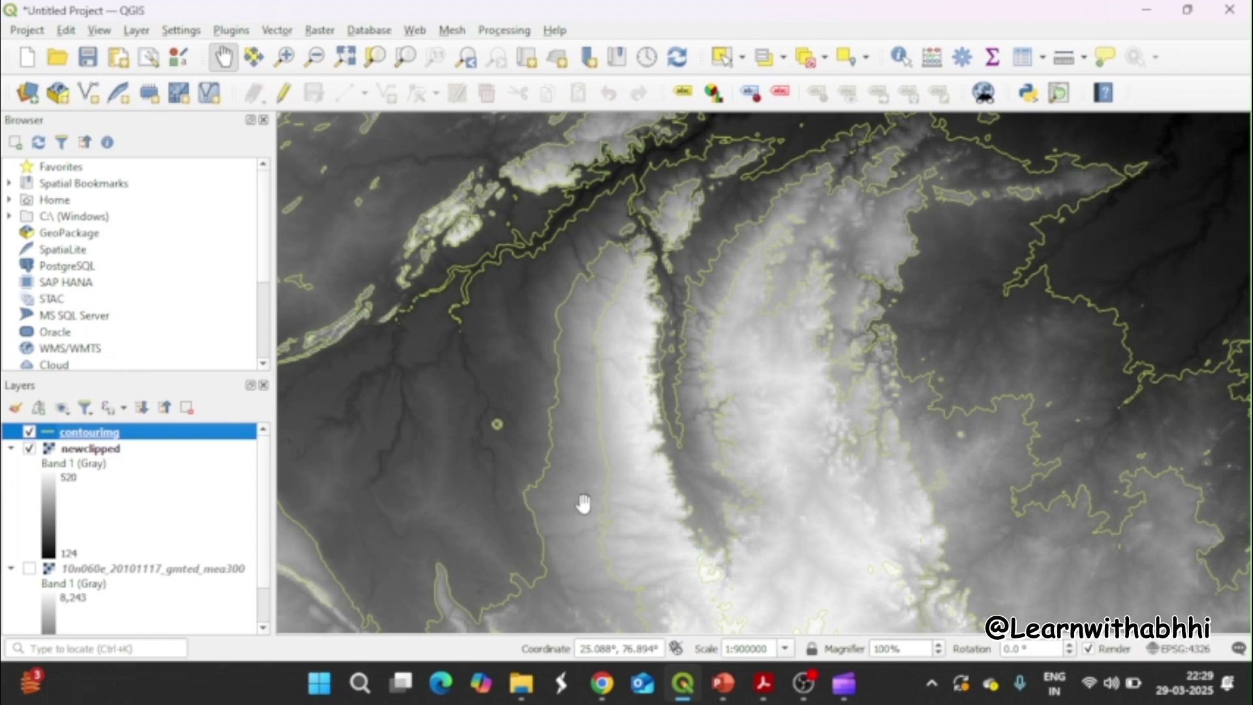
# Turn on single labels for the contourimg layer, using the ELEV field as the label value
pyautogui.rightClick(170, 439)
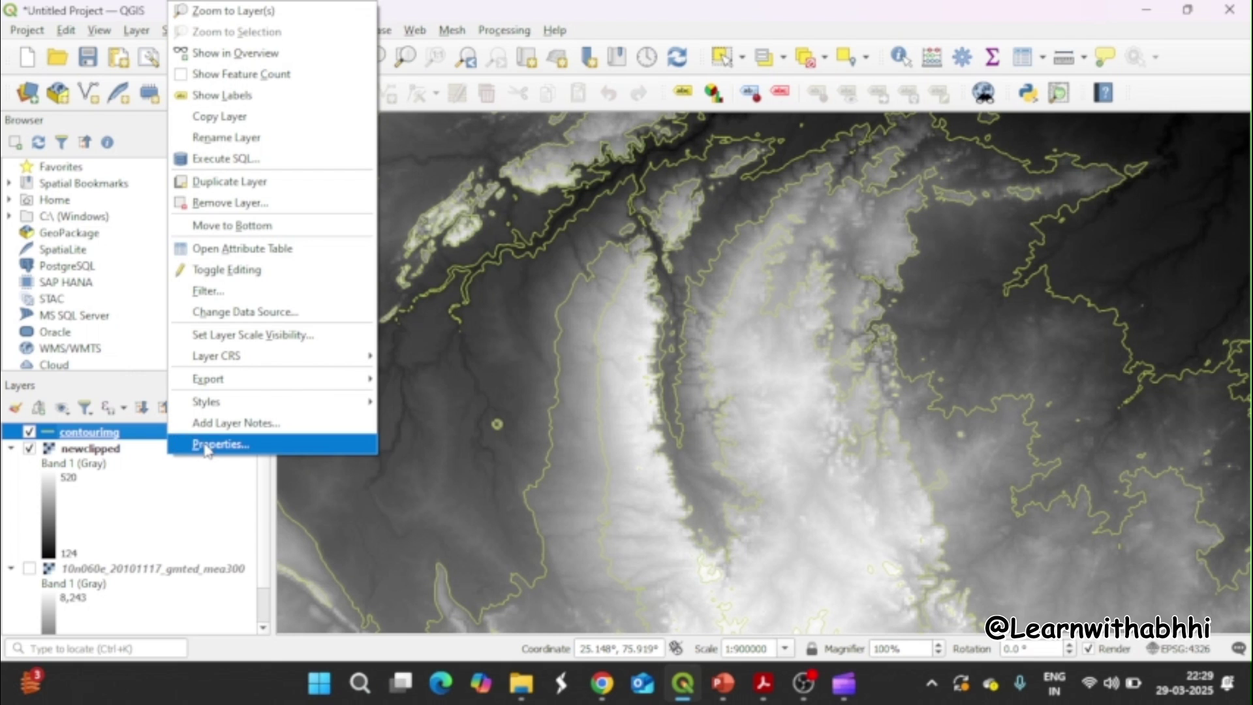
pyautogui.click(205, 446)
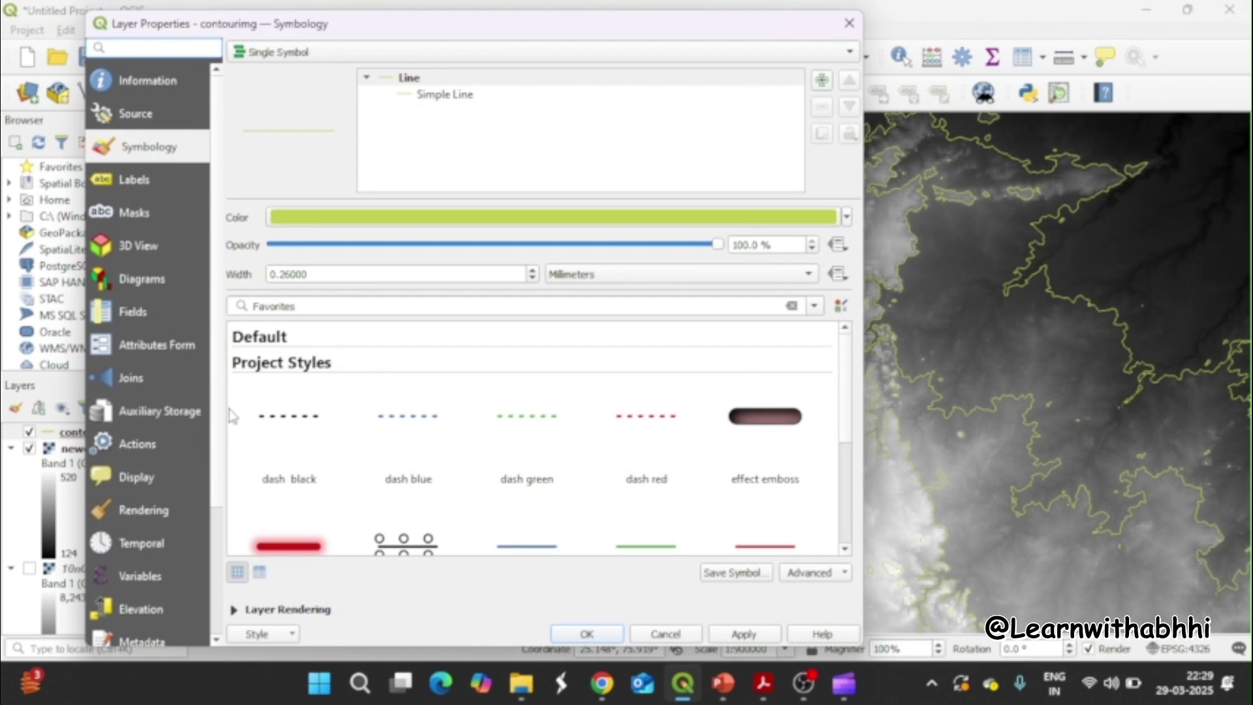
pyautogui.click(162, 183)
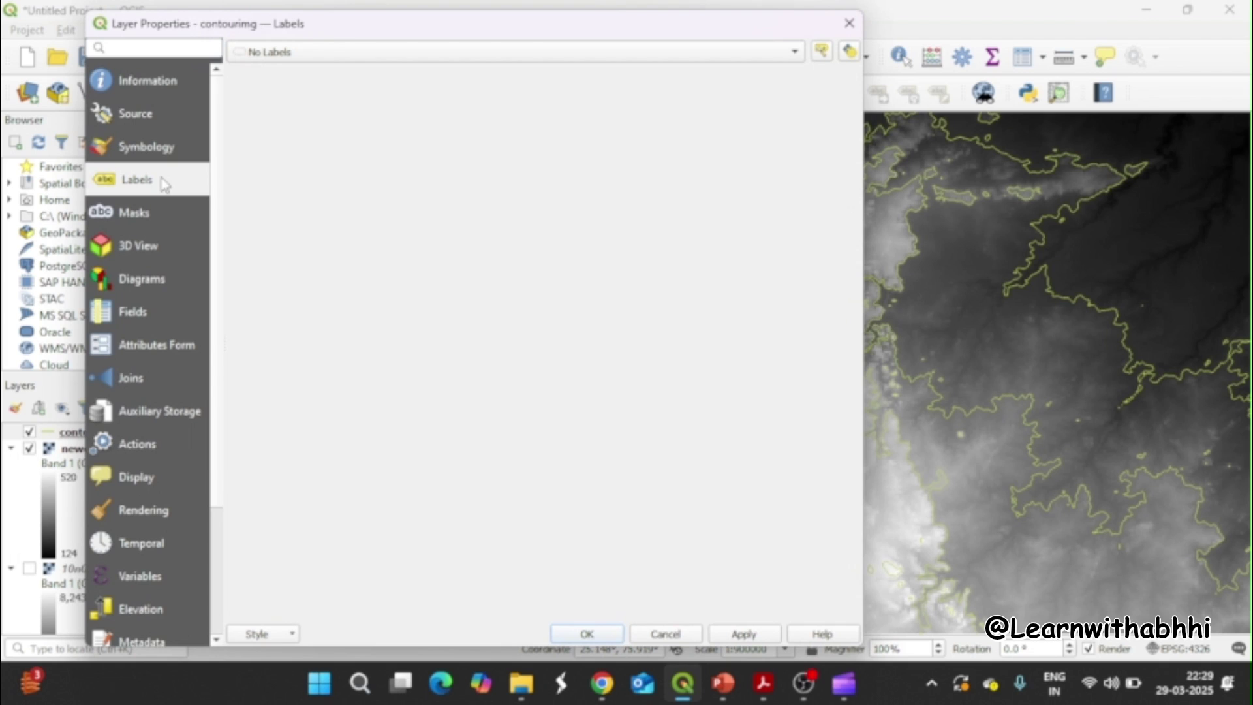
pyautogui.click(322, 55)
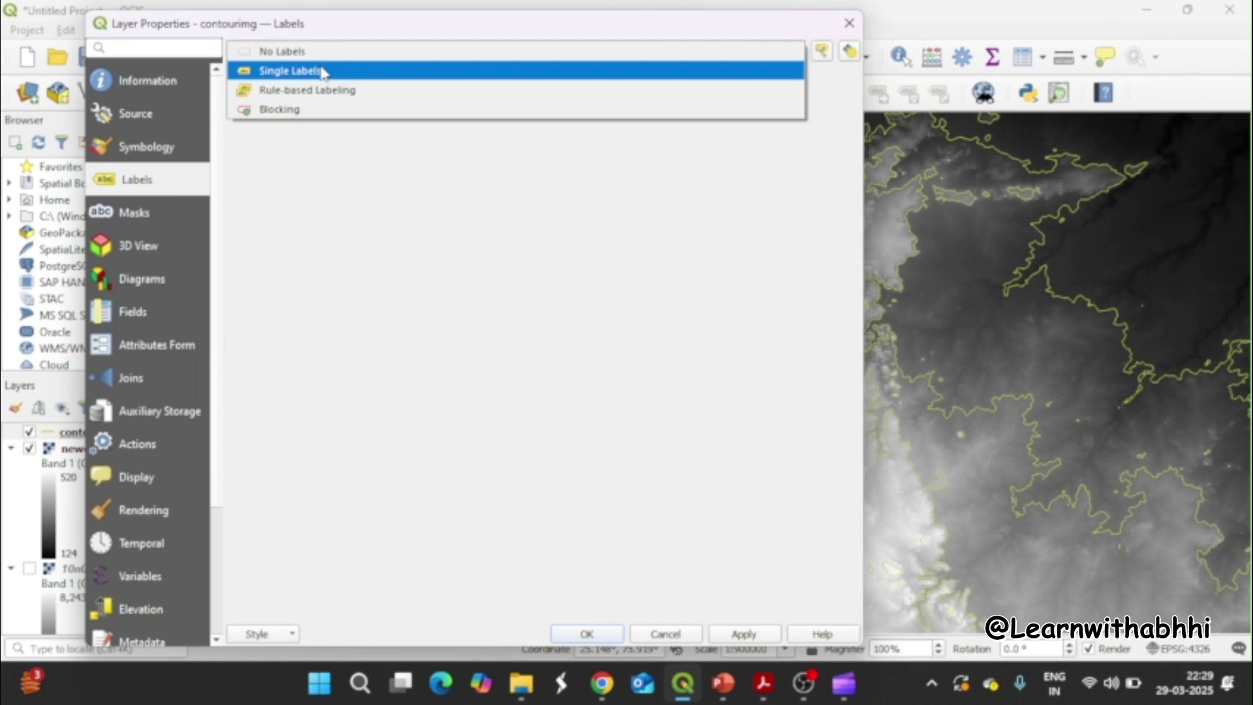
pyautogui.click(324, 71)
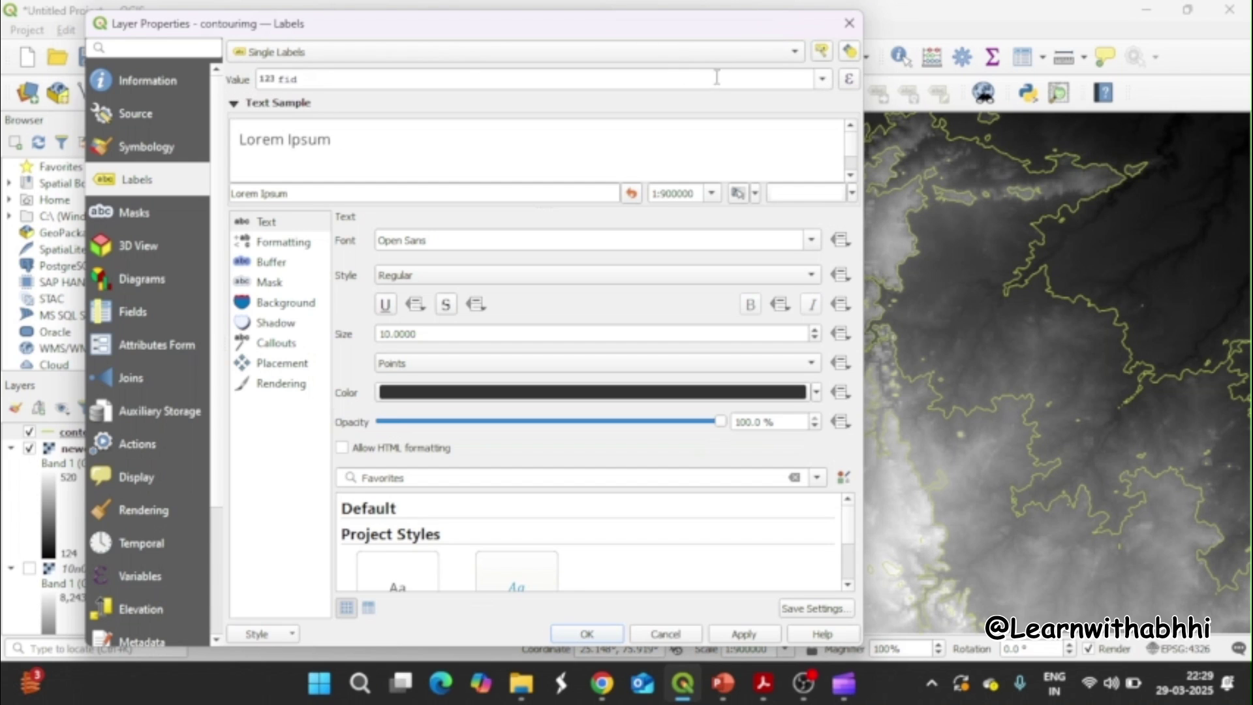
pyautogui.click(824, 80)
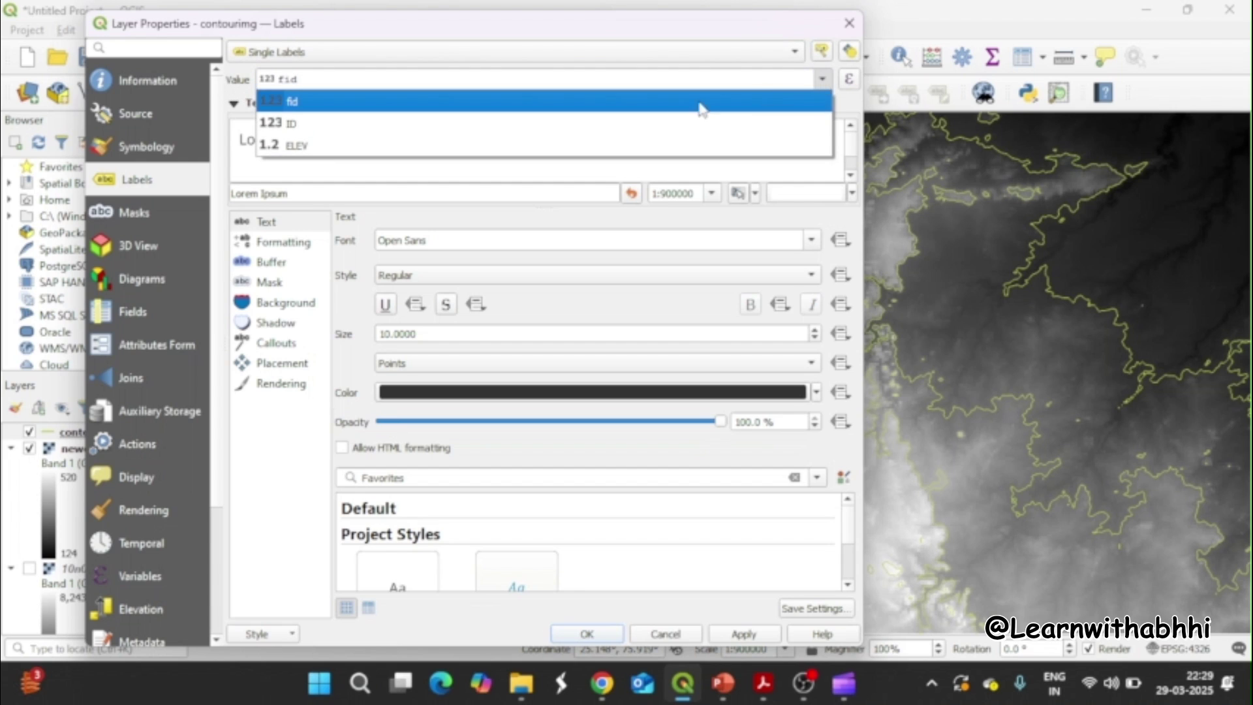
pyautogui.click(456, 150)
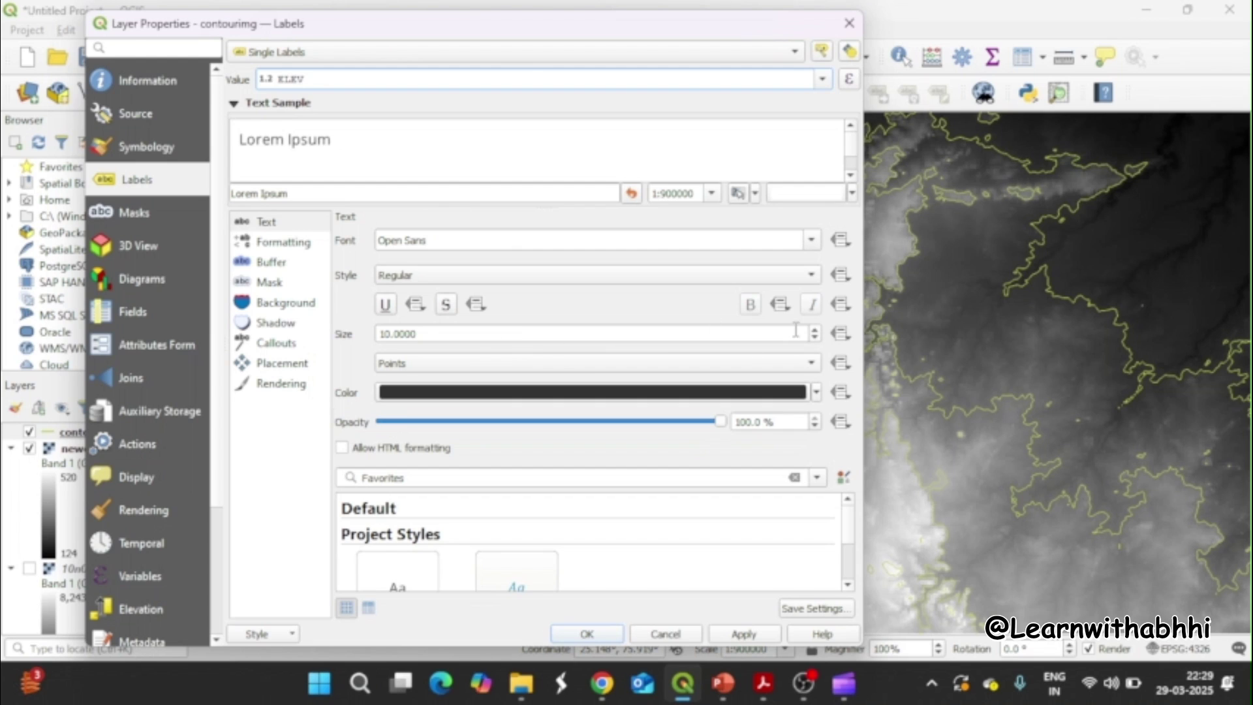
# Set the contour label text to size 18 points in bright green and apply the label settings
pyautogui.scroll(8, 815, 334)
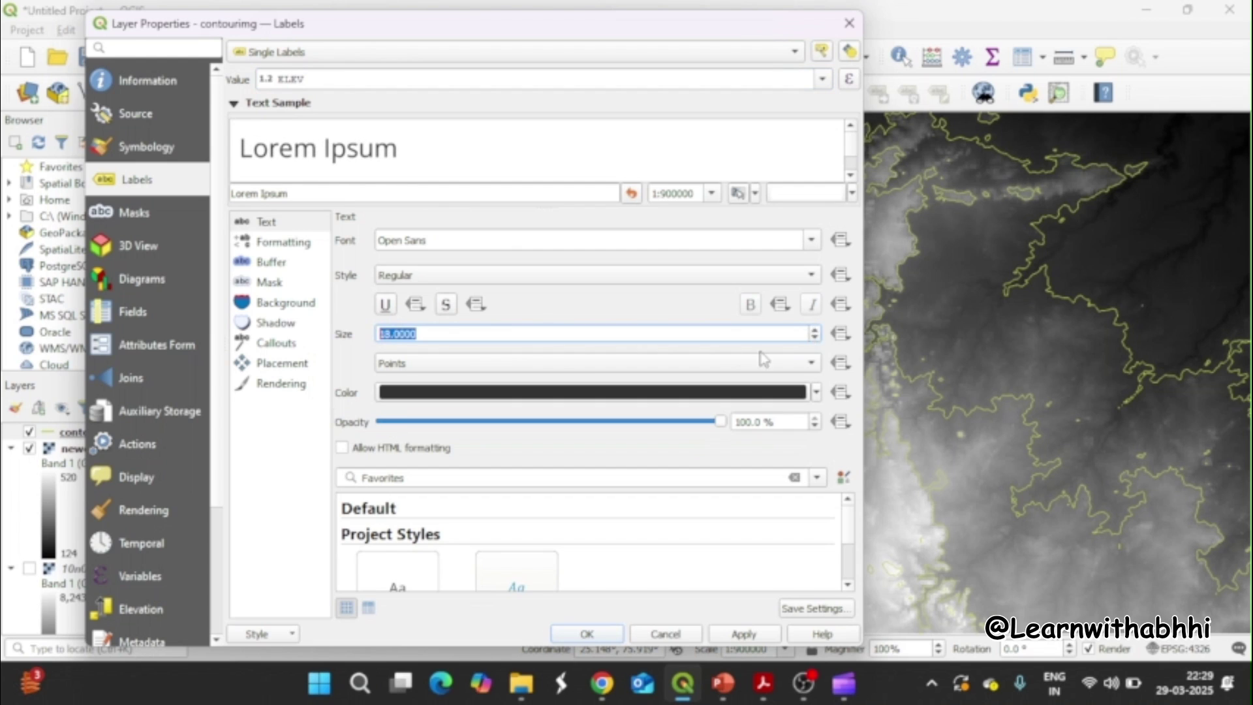
pyautogui.click(597, 395)
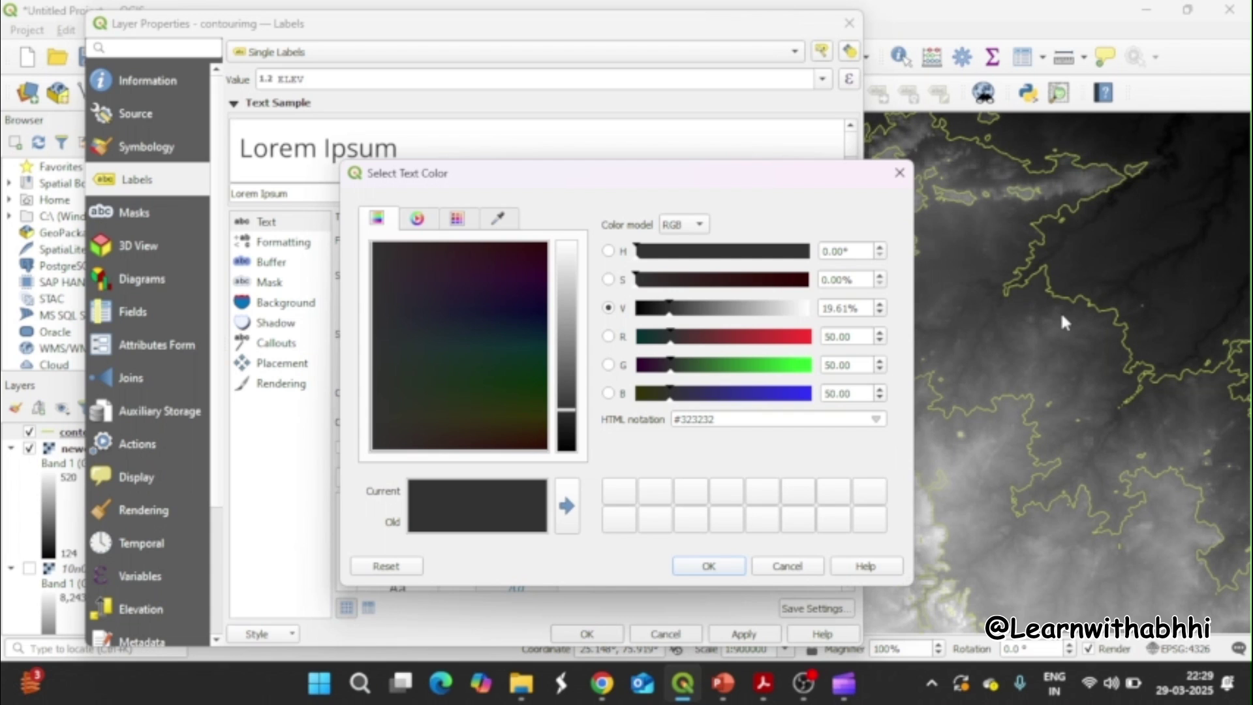
pyautogui.click(804, 370)
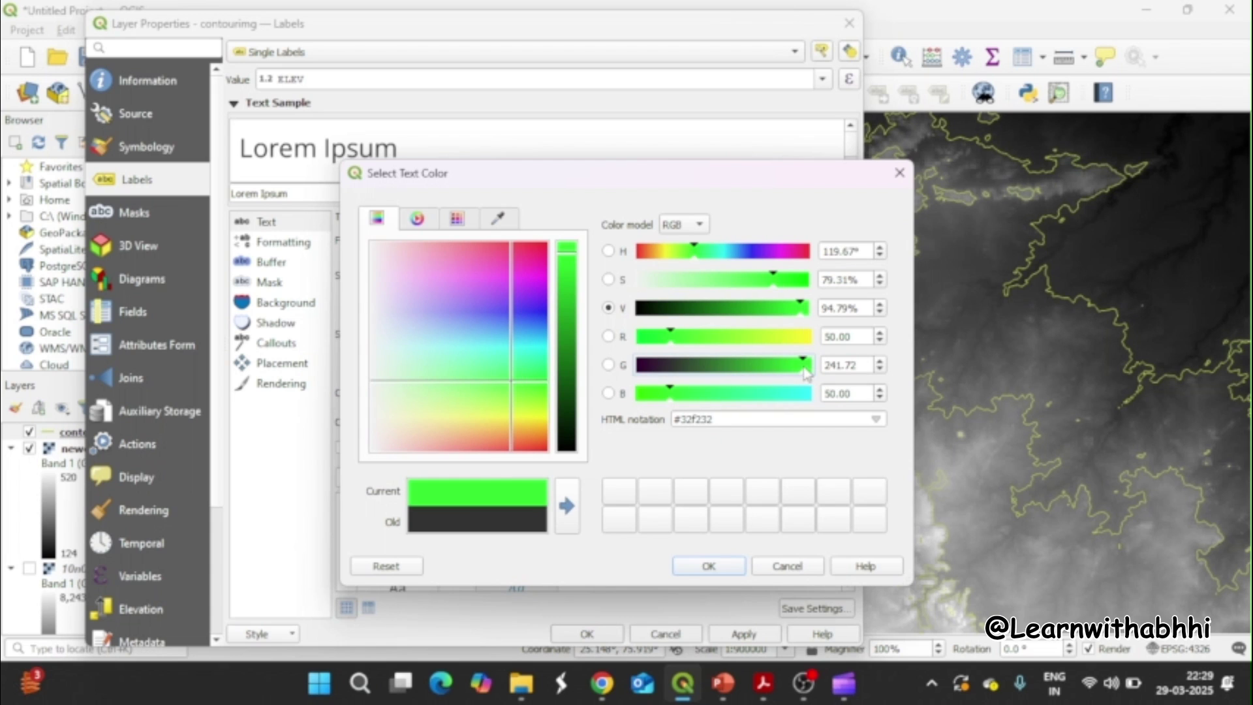
pyautogui.moveTo(518, 398)
pyautogui.mouseDown()
pyautogui.moveTo(537, 391)
pyautogui.moveTo(539, 406)
pyautogui.mouseUp()
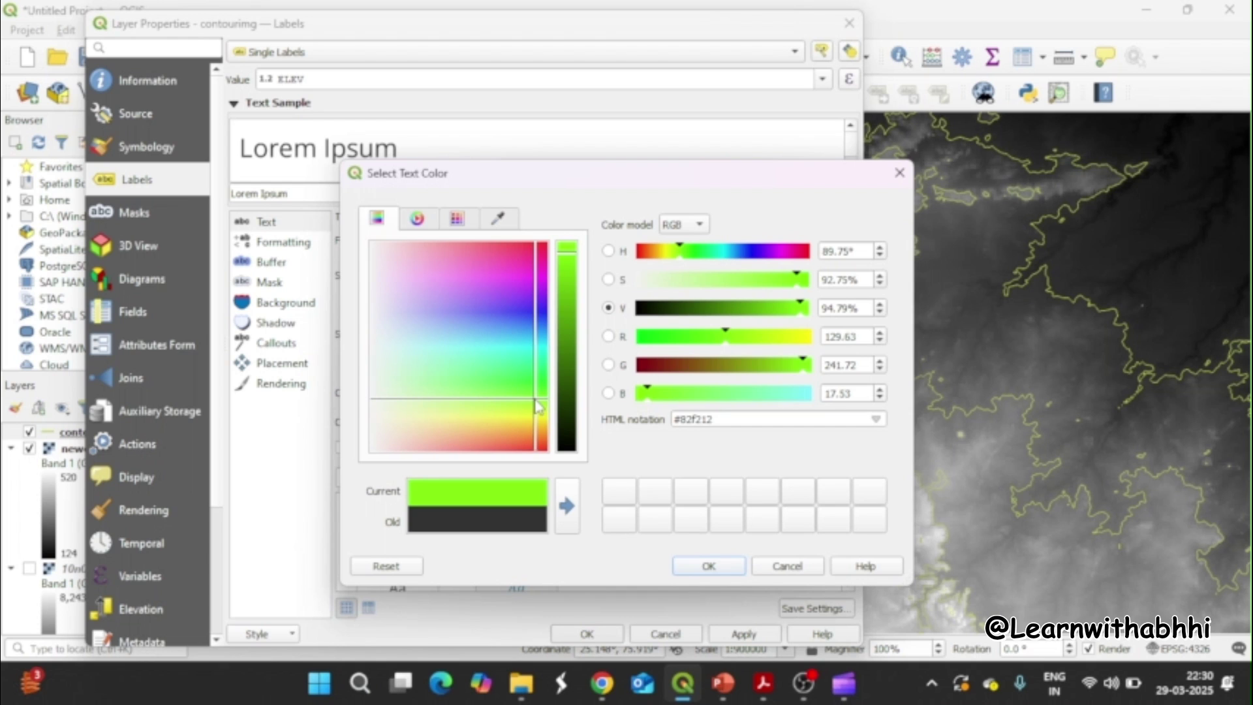
pyautogui.moveTo(538, 406); pyautogui.dragTo(540, 400)
pyautogui.click(737, 573)
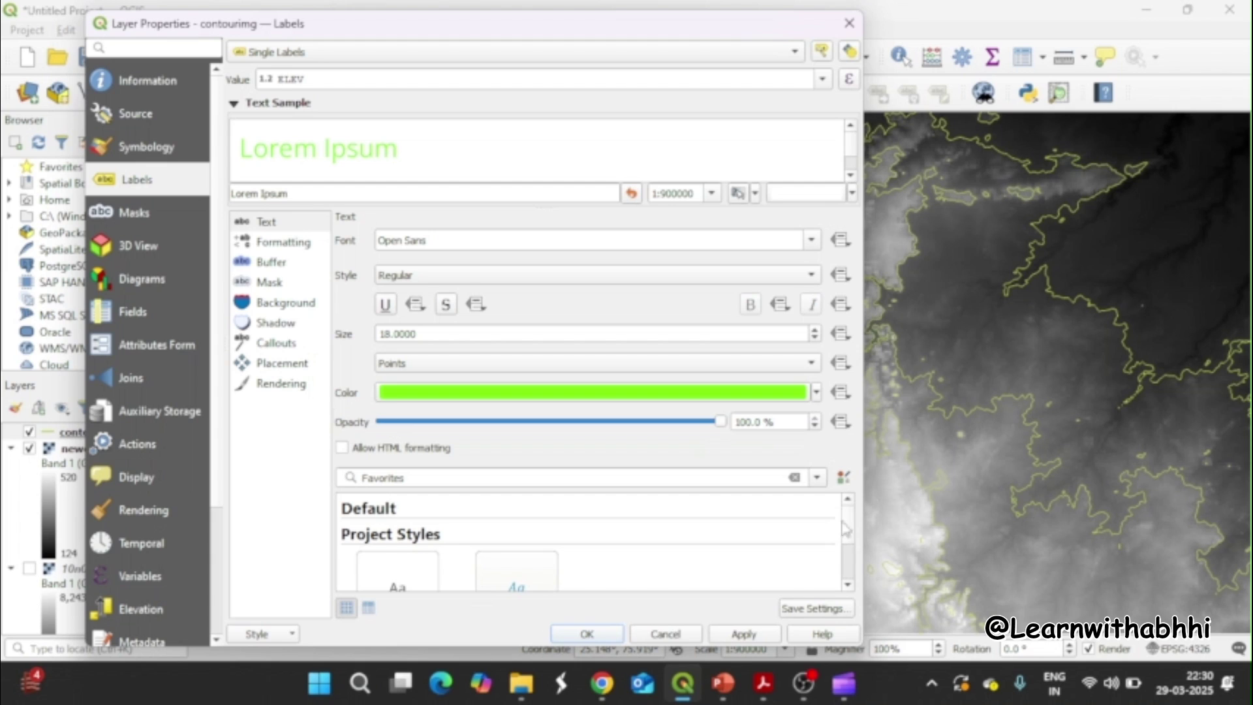
pyautogui.click(735, 634)
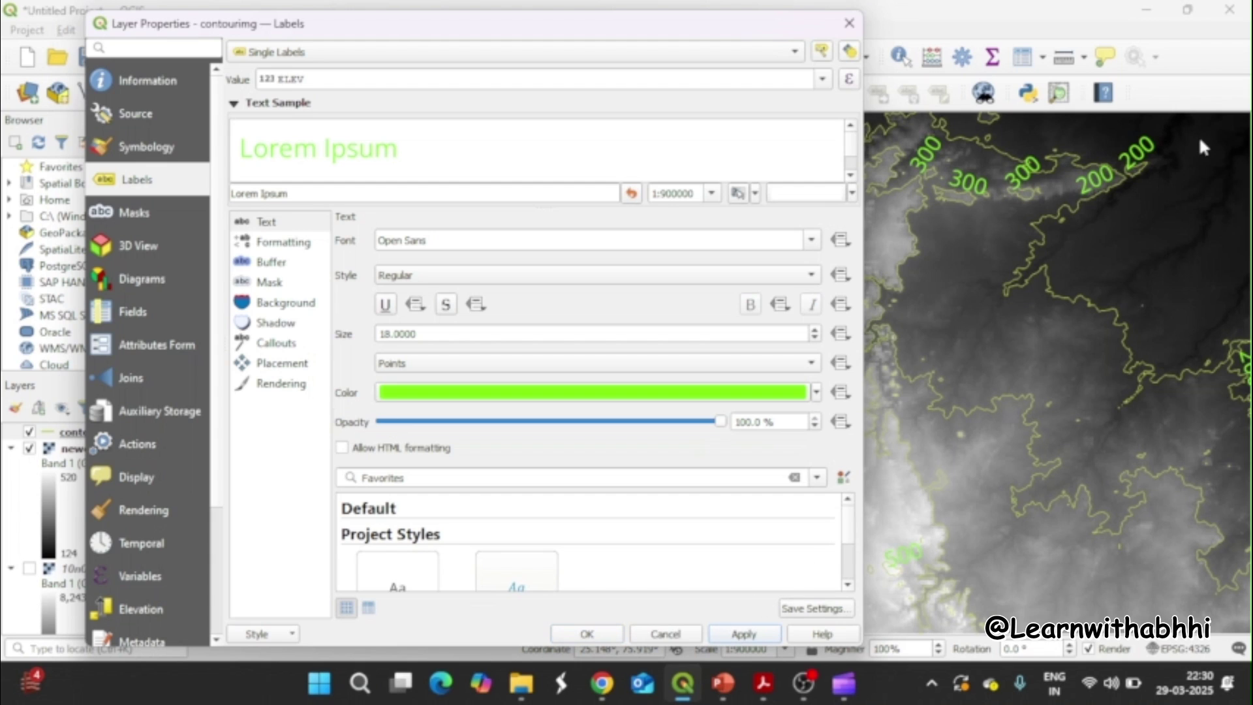
pyautogui.click(568, 634)
# Examine the elevation labels along the contour lines at several zoom levels, especially in the northeastern part of the map
pyautogui.scroll(-1, 854, 397)
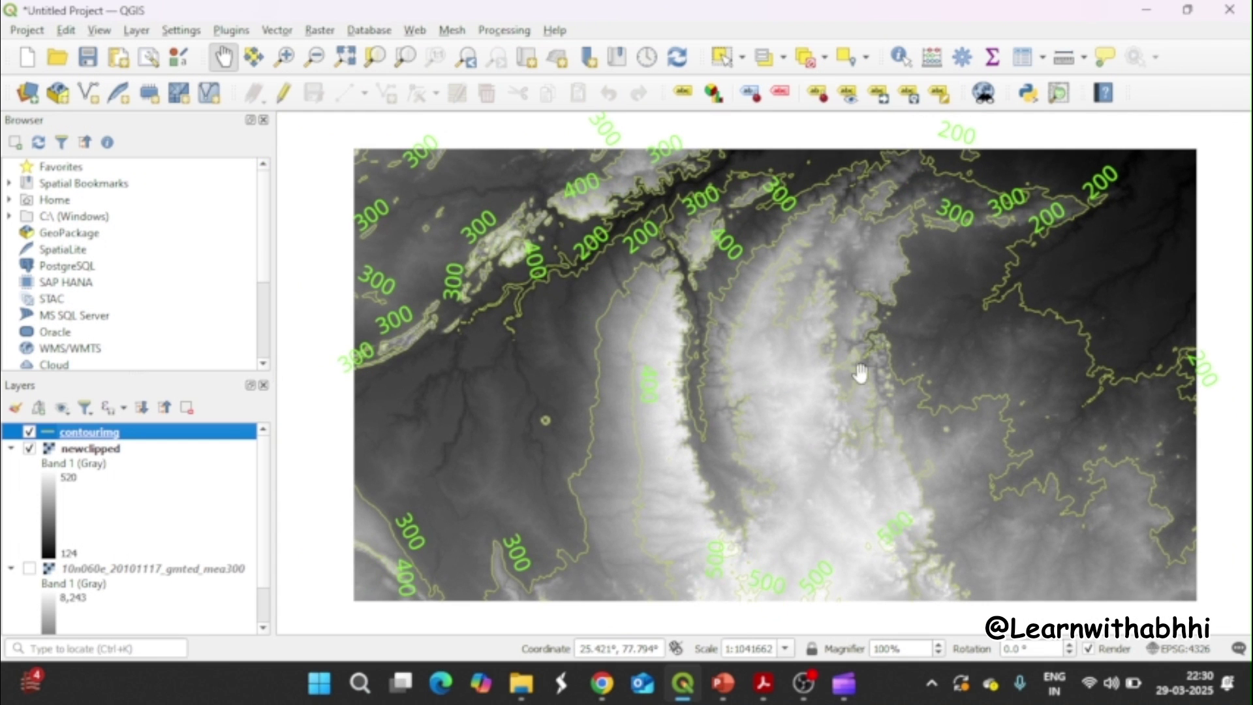
pyautogui.moveTo(1029, 261); pyautogui.dragTo(923, 266)
pyautogui.scroll(3, 951, 237)
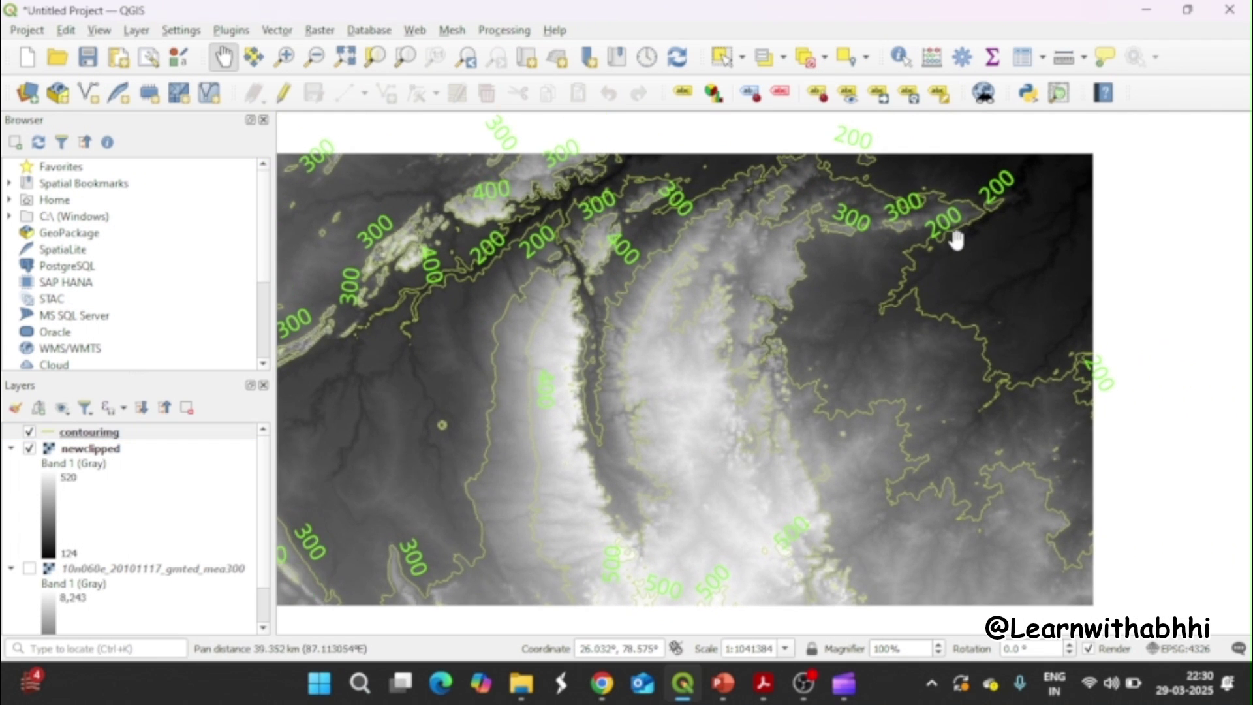
pyautogui.scroll(1, 956, 240)
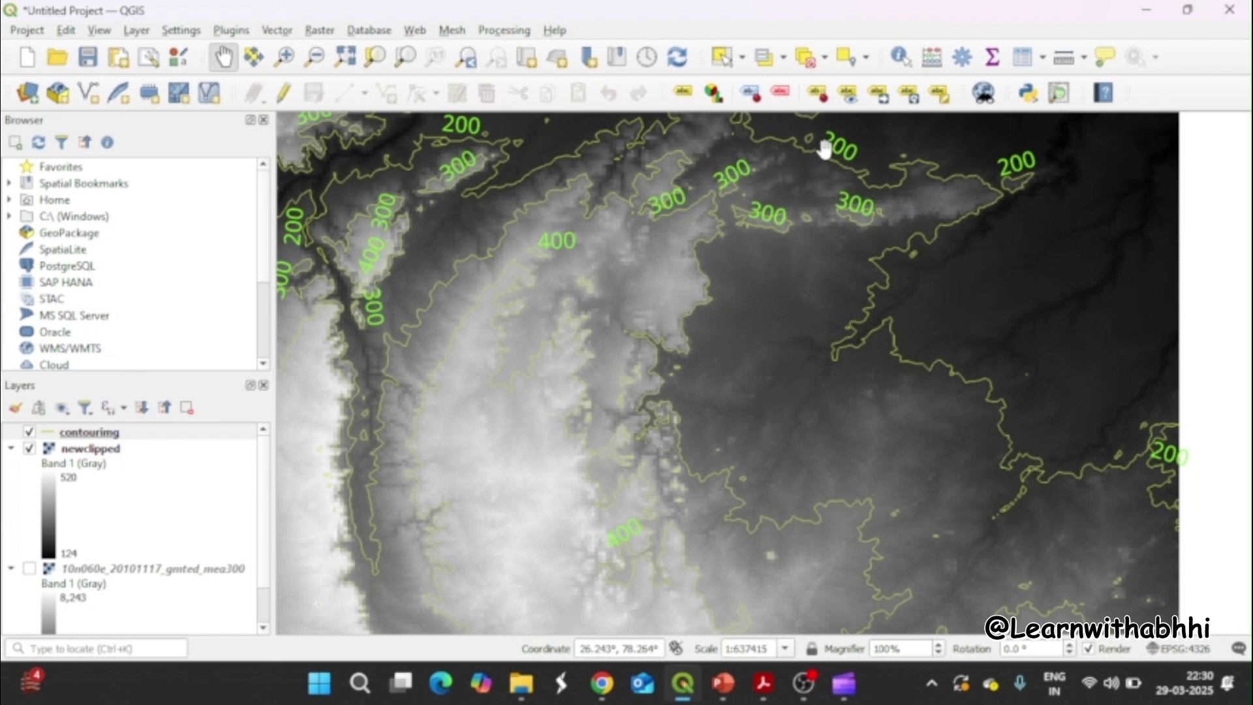
pyautogui.scroll(5, 750, 204)
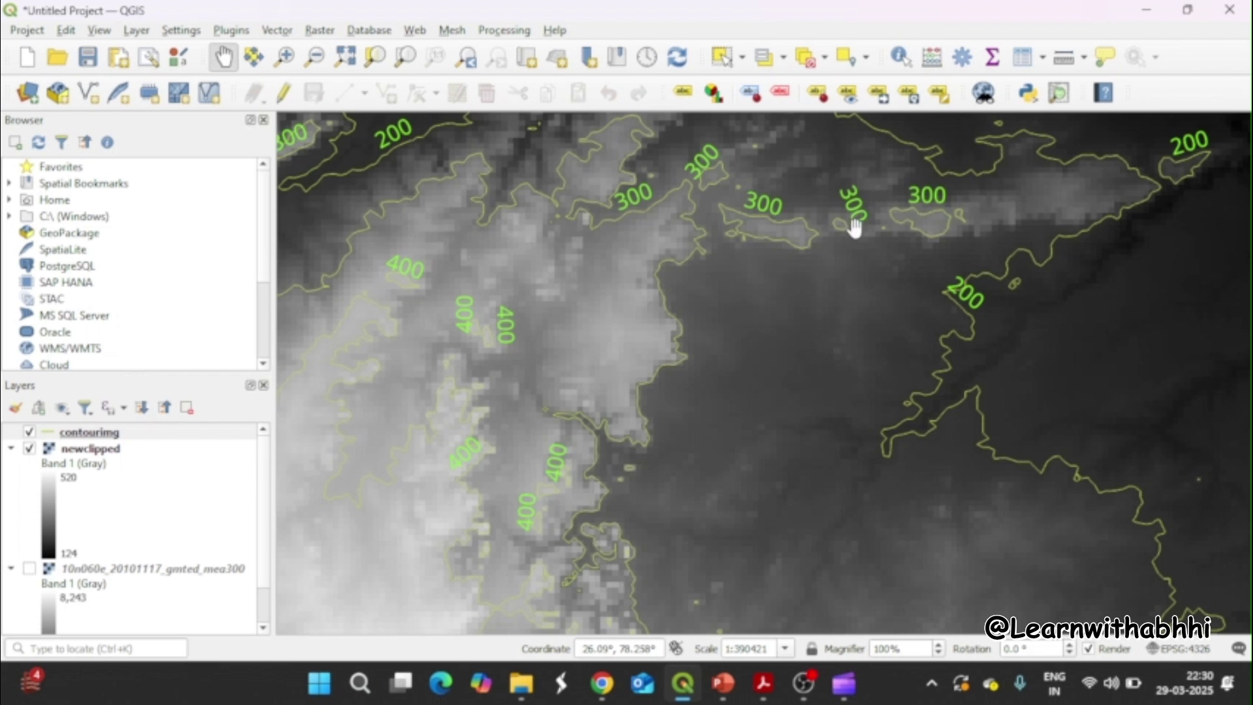
pyautogui.scroll(-3, 825, 264)
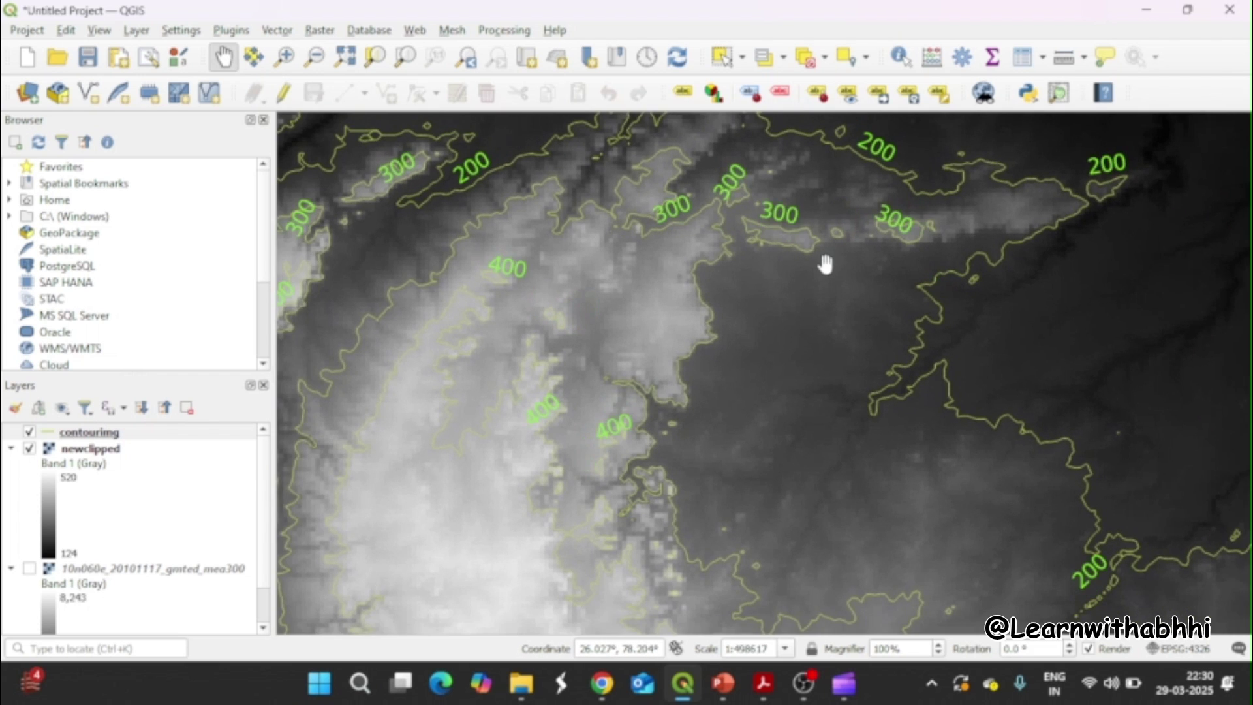
pyautogui.scroll(-1, 825, 264)
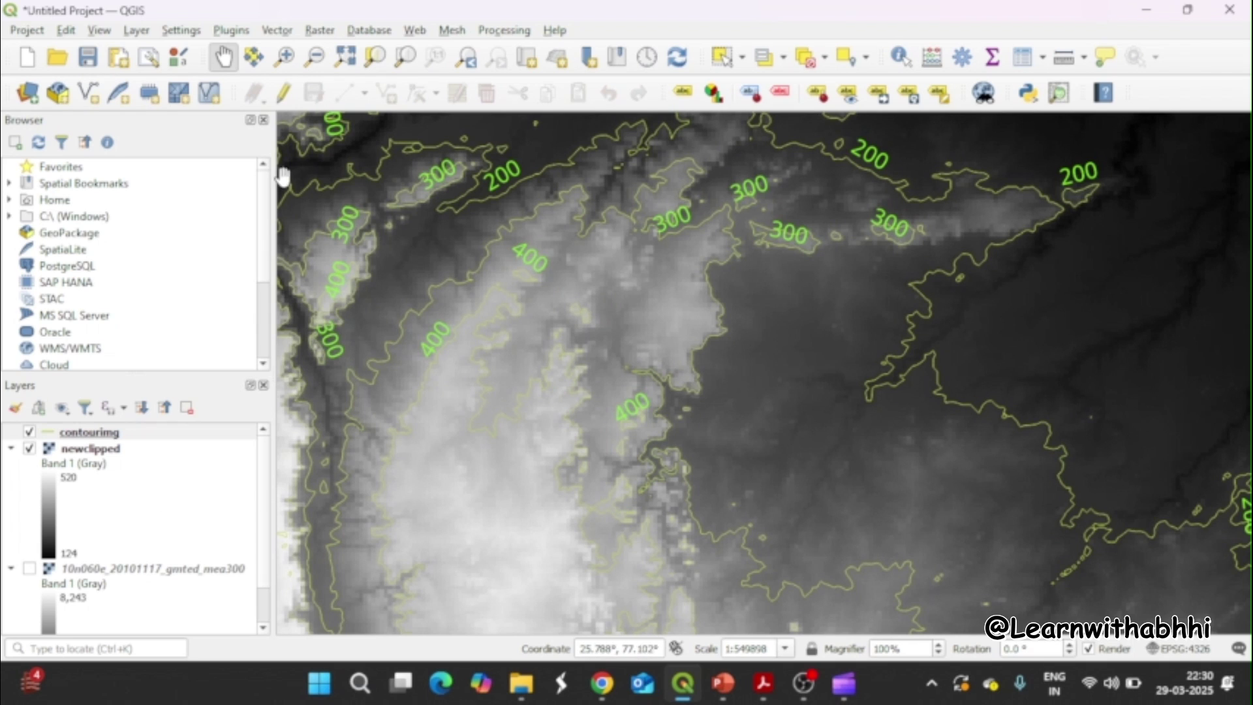
# Set up a Hillshade raster analysis with newclipped as the input layer
pyautogui.click(325, 34)
pyautogui.moveTo(356, 70)
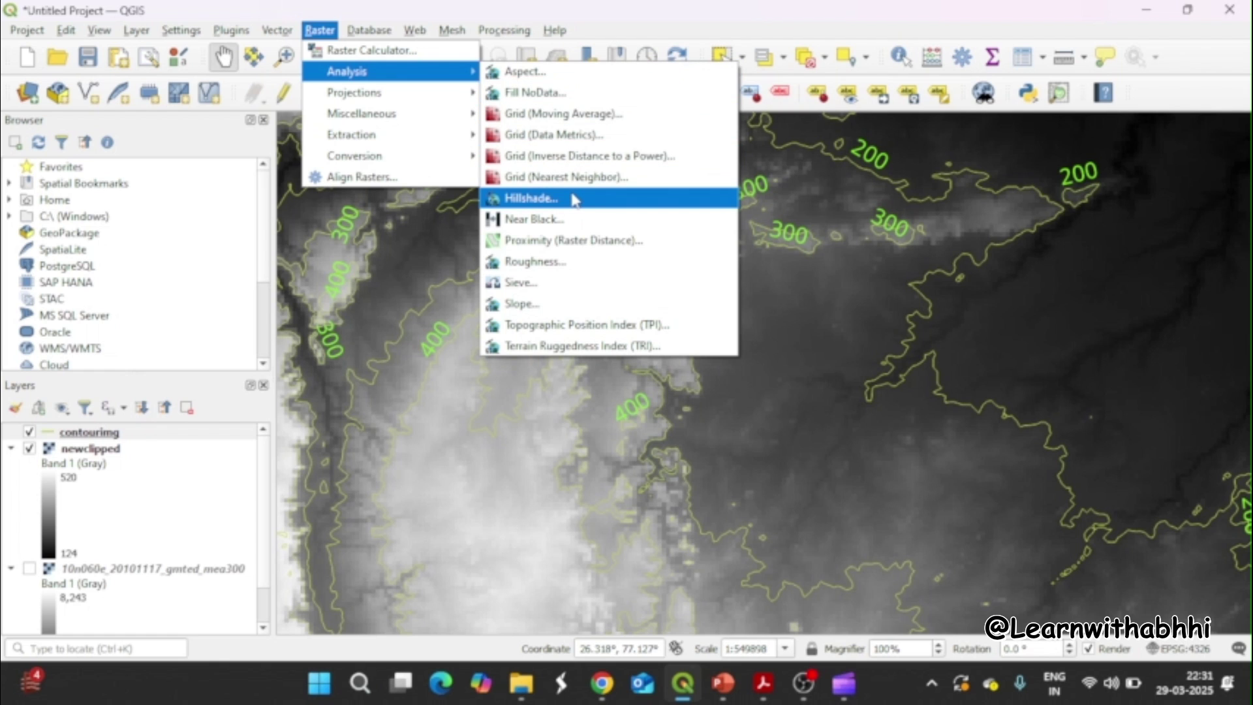
pyautogui.click(575, 200)
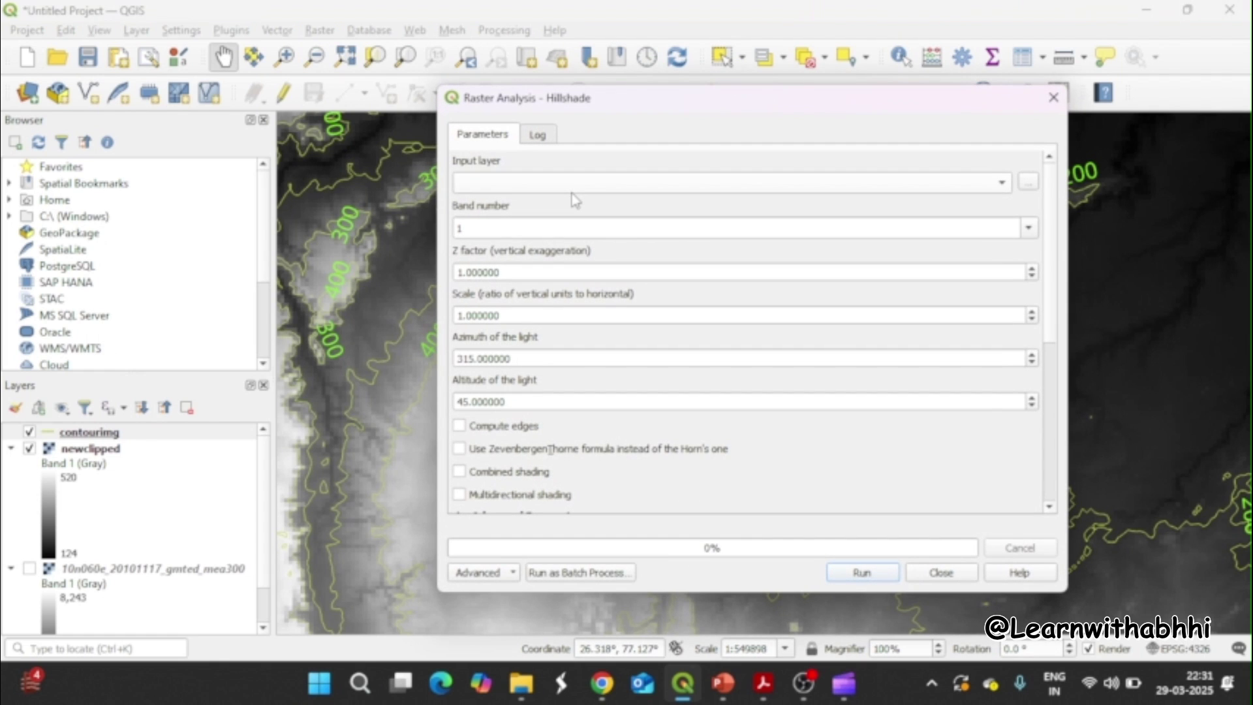
pyautogui.click(972, 184)
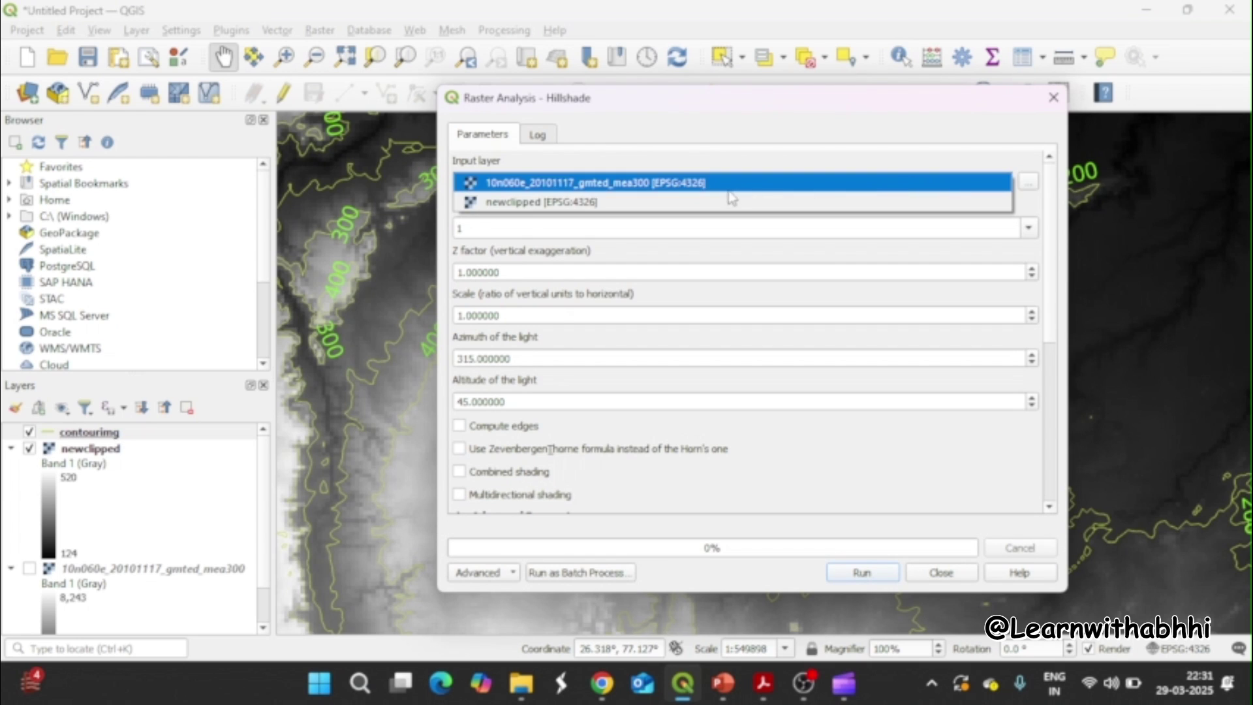
pyautogui.click(701, 204)
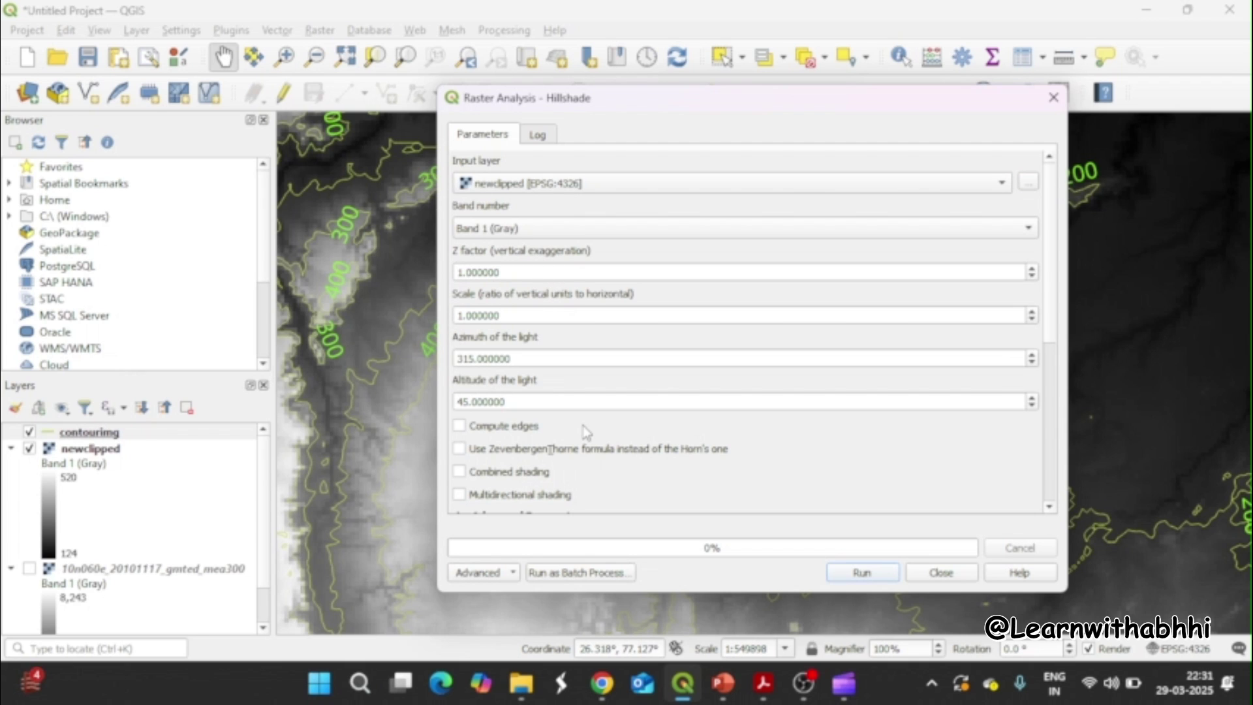
# Set the hillshade output to a TIF file named Hillshadedfile on the Desktop
pyautogui.scroll(-6, 586, 430)
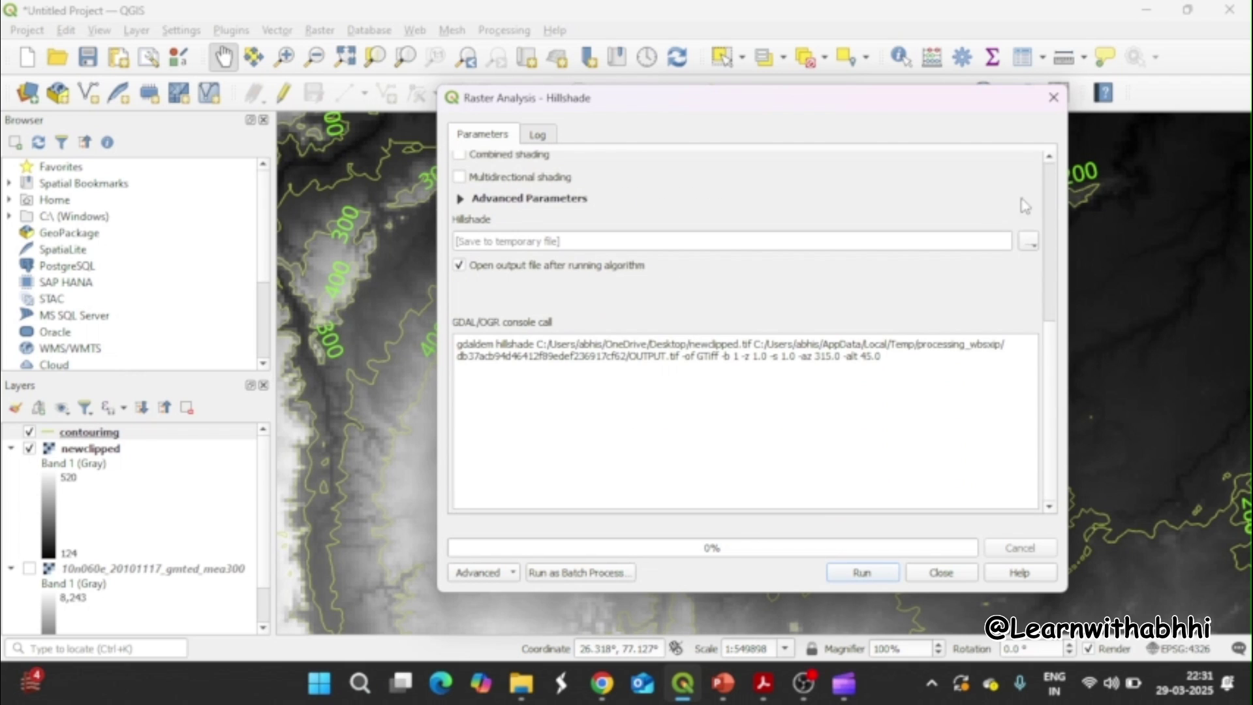
pyautogui.click(1029, 242)
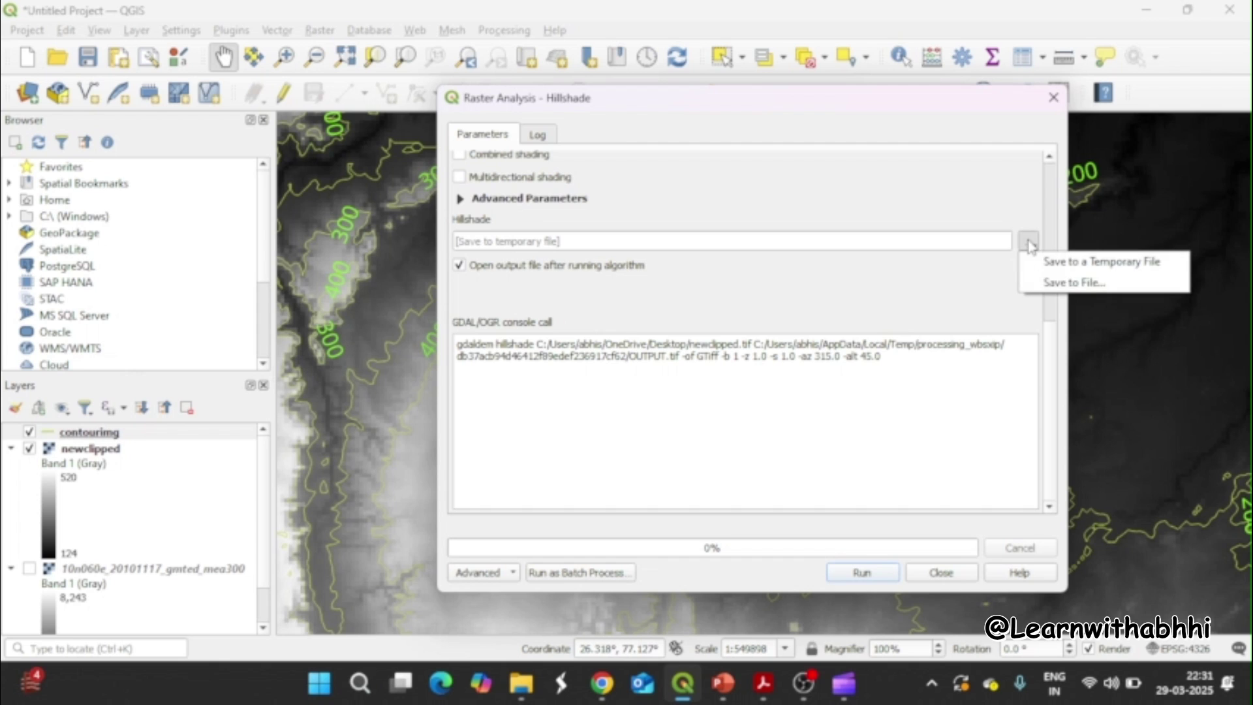
pyautogui.click(1069, 285)
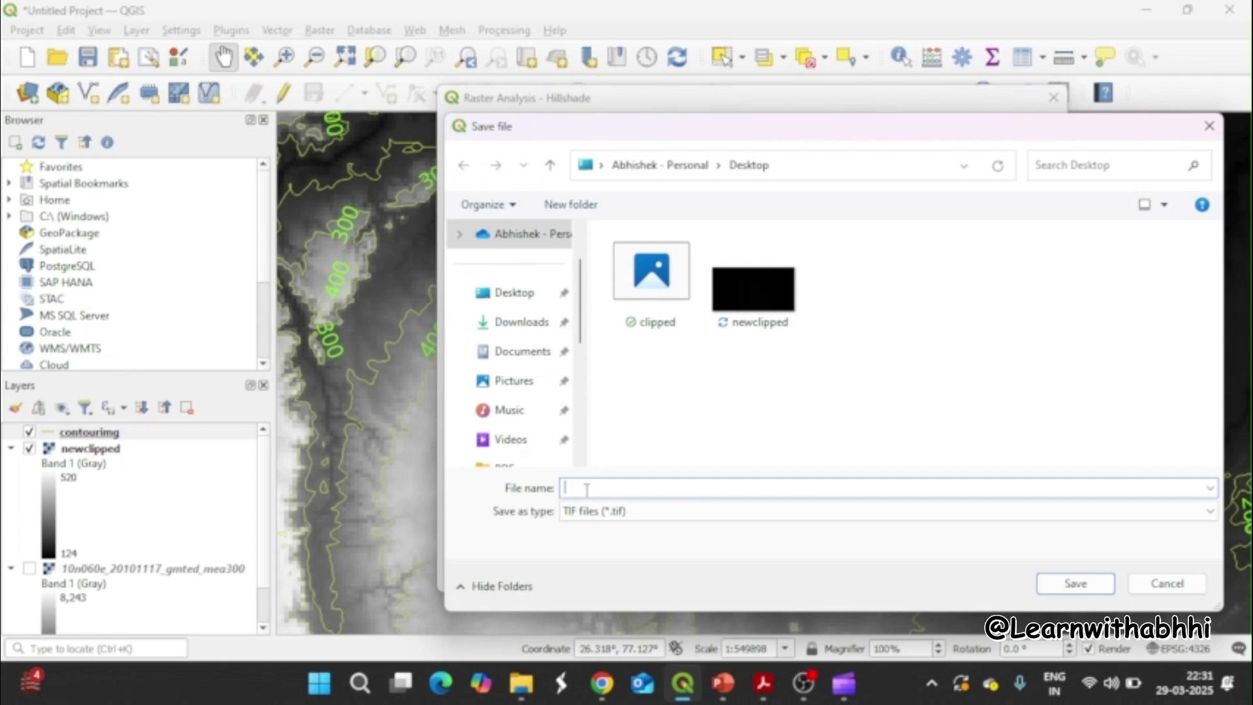
pyautogui.write('Hillshadedfile')
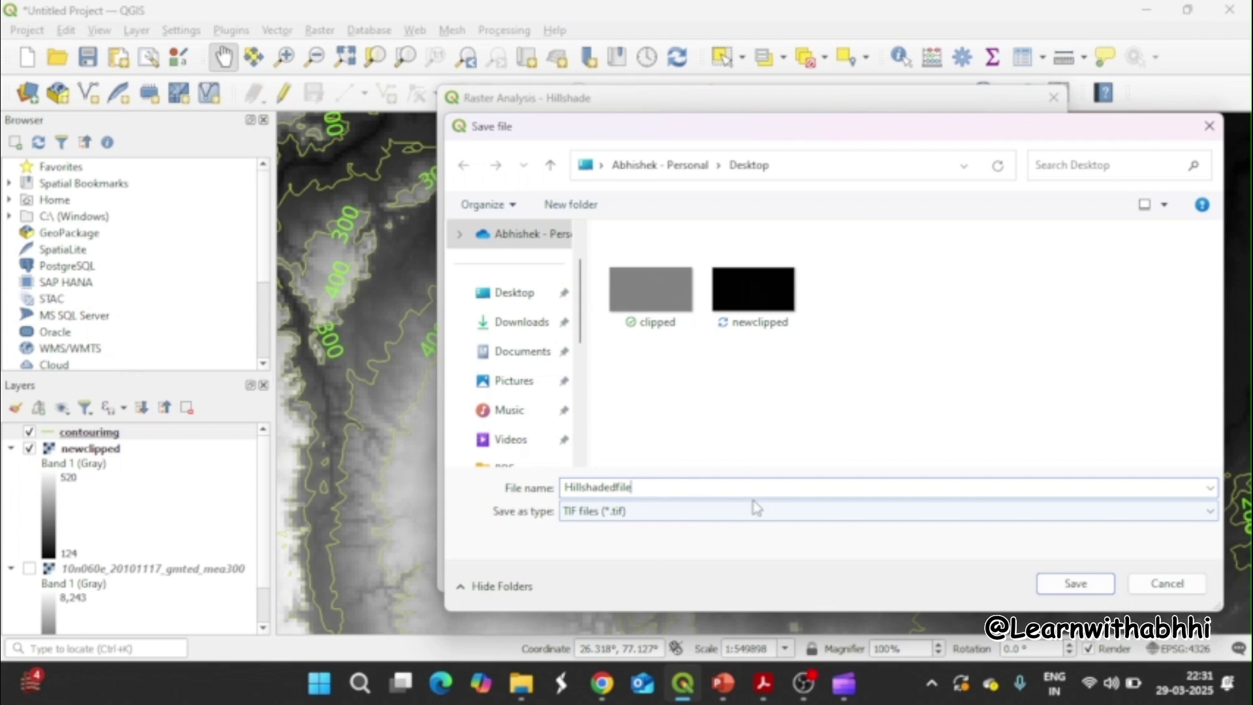
pyautogui.click(1068, 584)
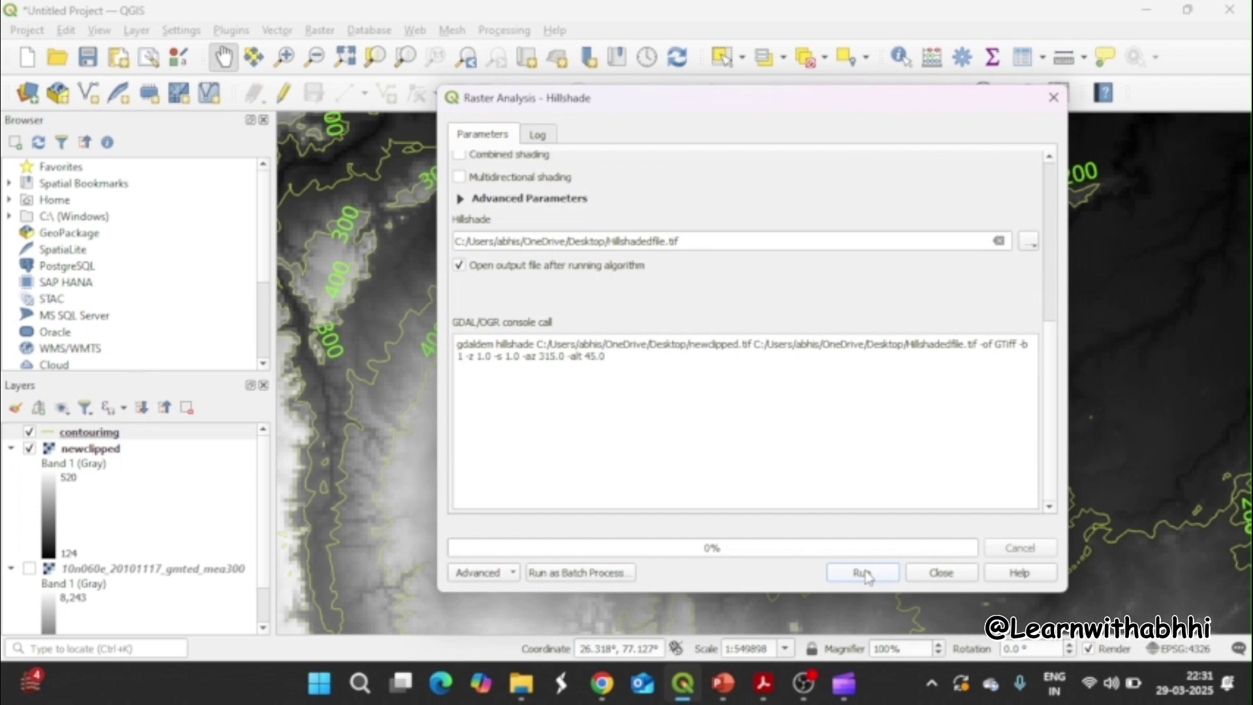
# Run the hillshade analysis, close its dialog and inspect the full extent of the resulting raster
pyautogui.click(863, 573)
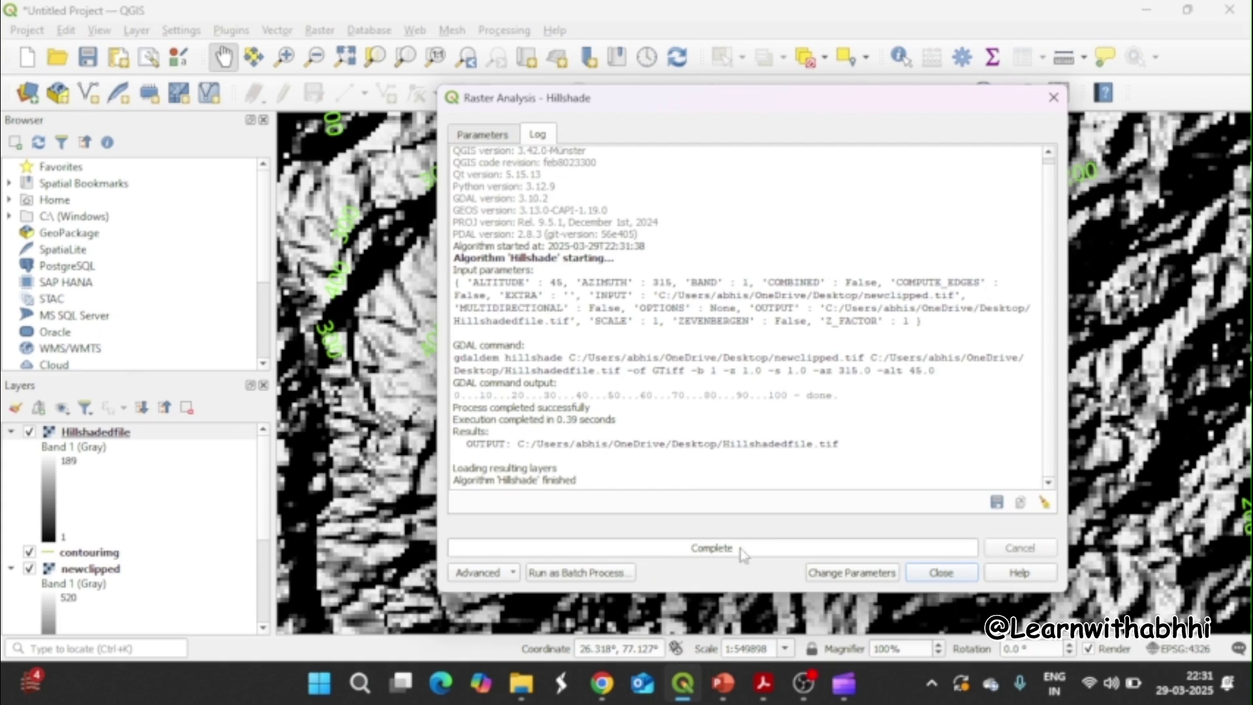
pyautogui.click(941, 572)
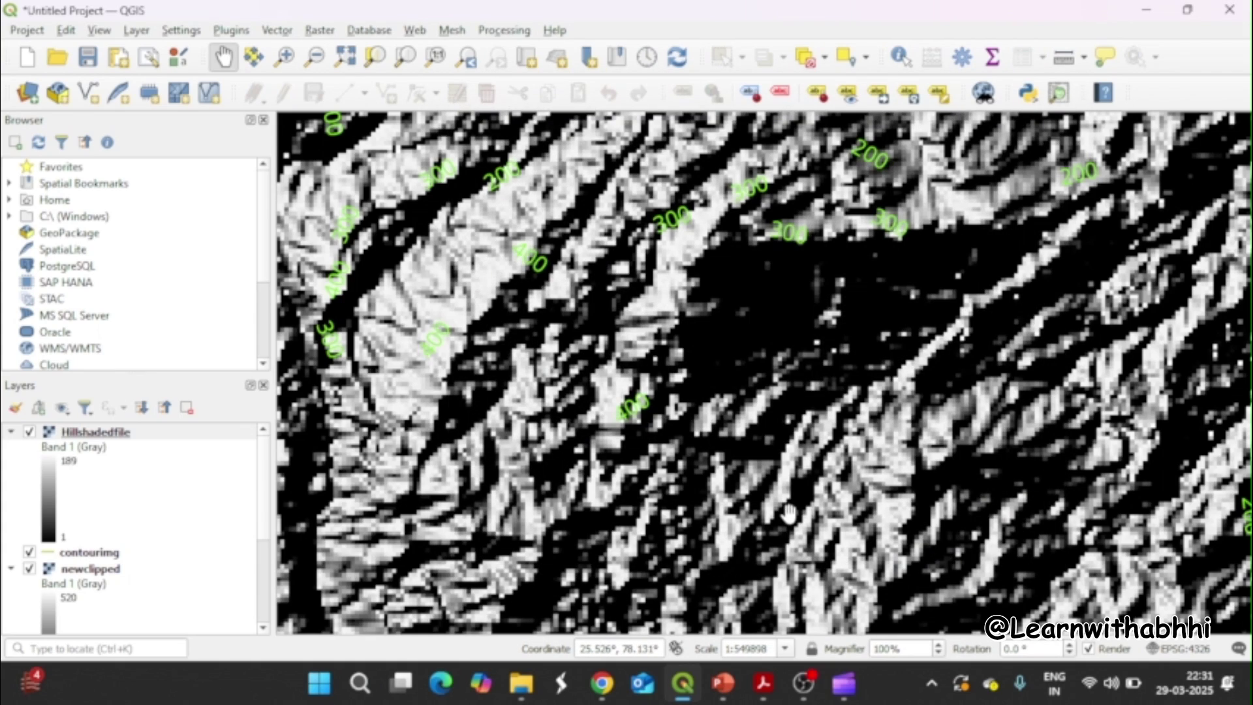
pyautogui.scroll(-2, 789, 514)
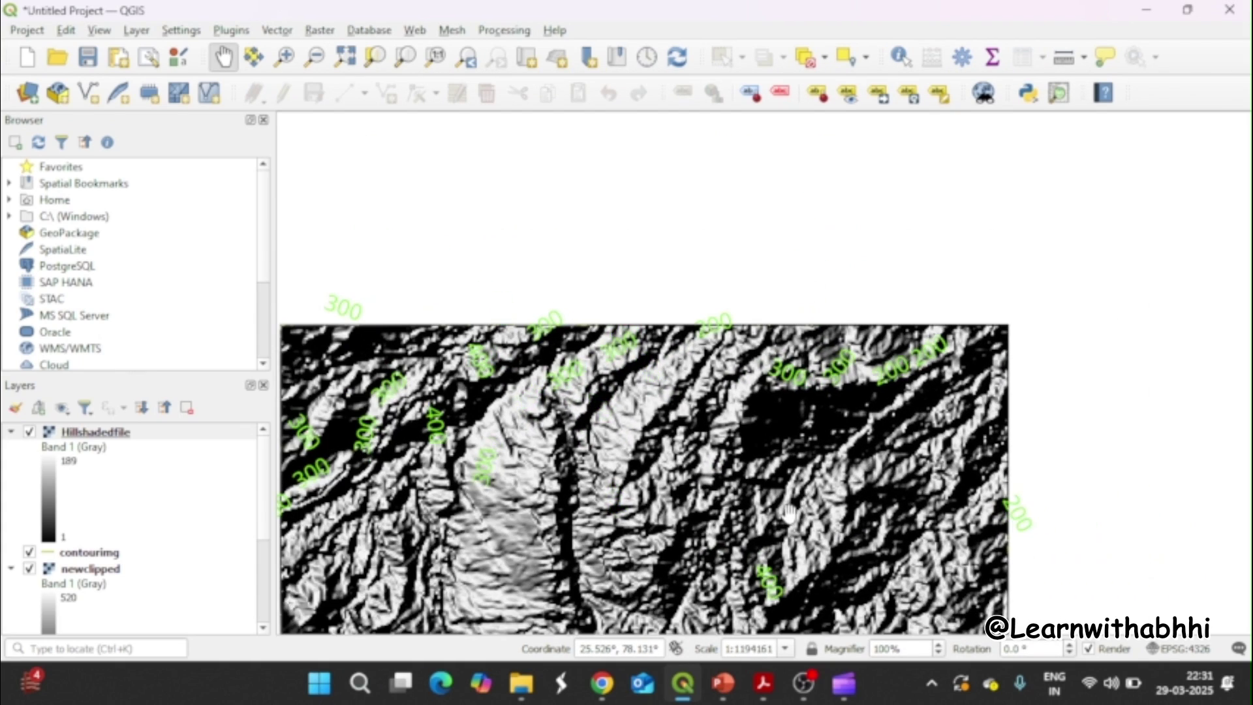
pyautogui.moveTo(735, 471); pyautogui.dragTo(869, 343)
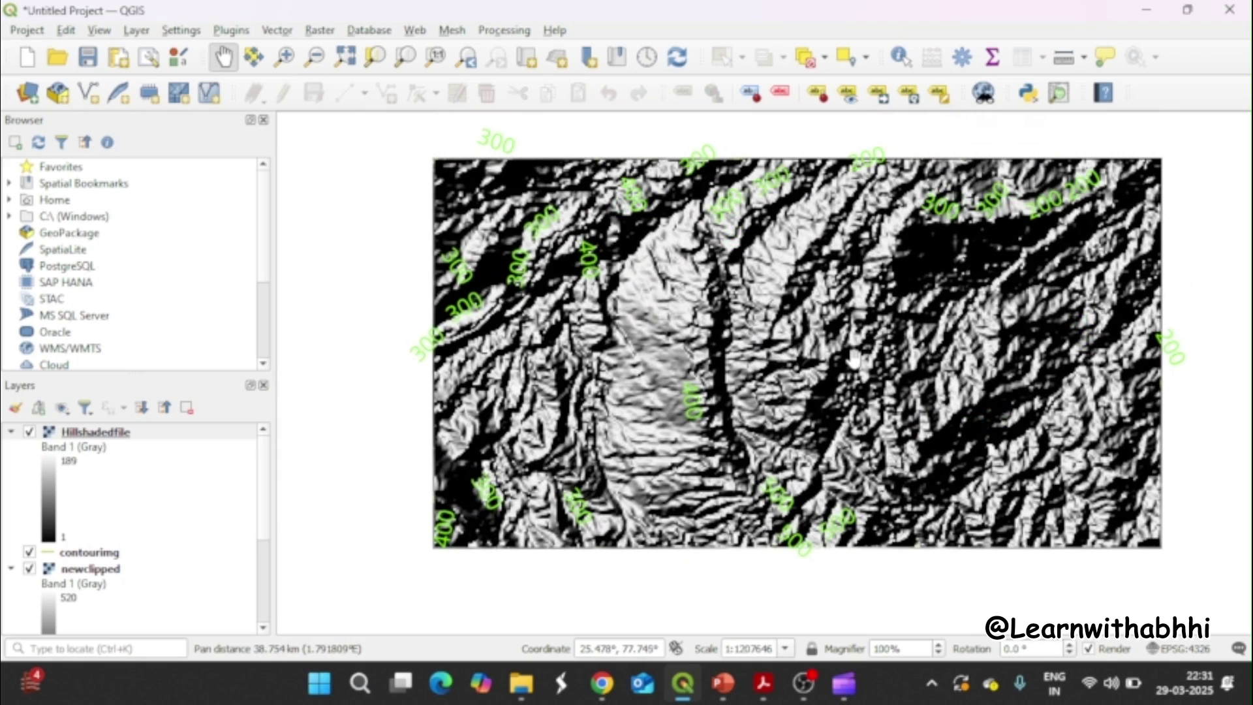
pyautogui.scroll(-2, 855, 358)
pyautogui.scroll(2, 854, 359)
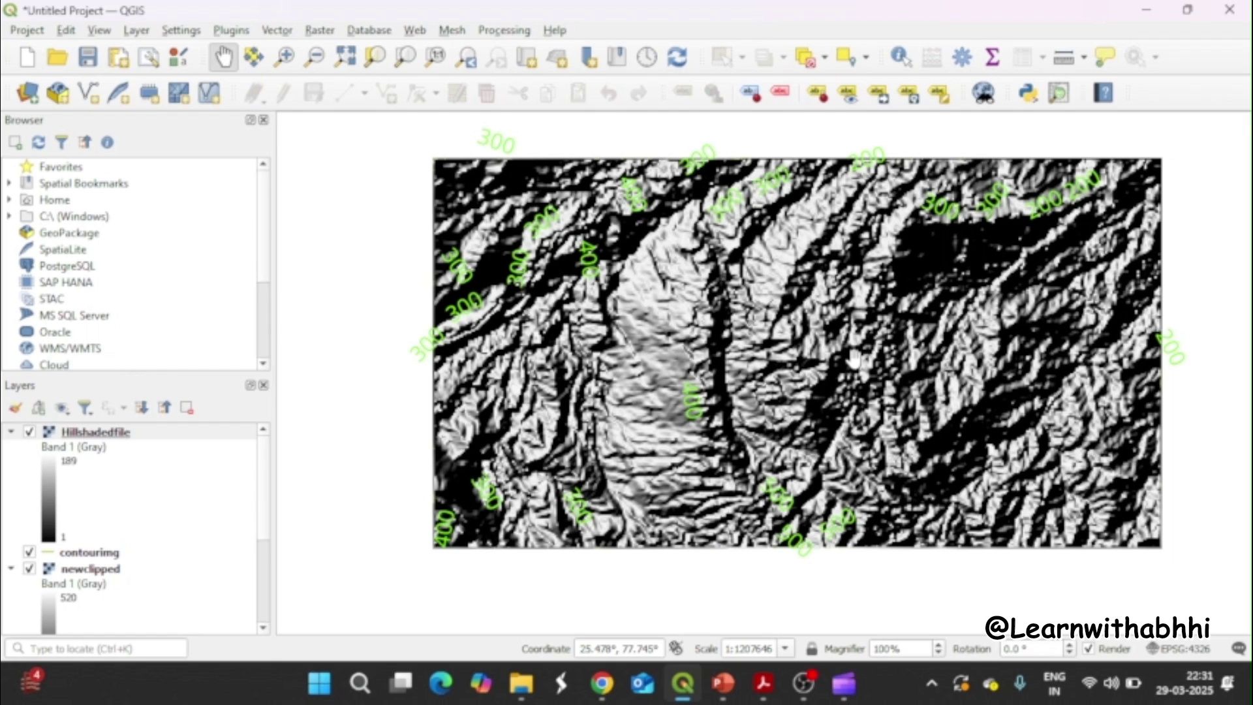